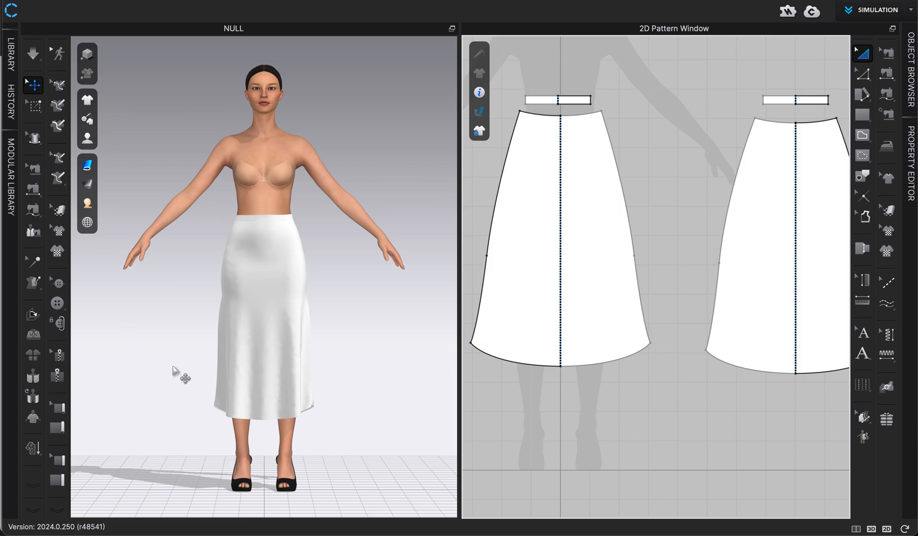
Replace the avatar with the Adult_Pant_Clip_Hanger_V3.avt hanger from the library, using the Open load type without automatic arrangement points.
scroll(649, 375, "down", 4)
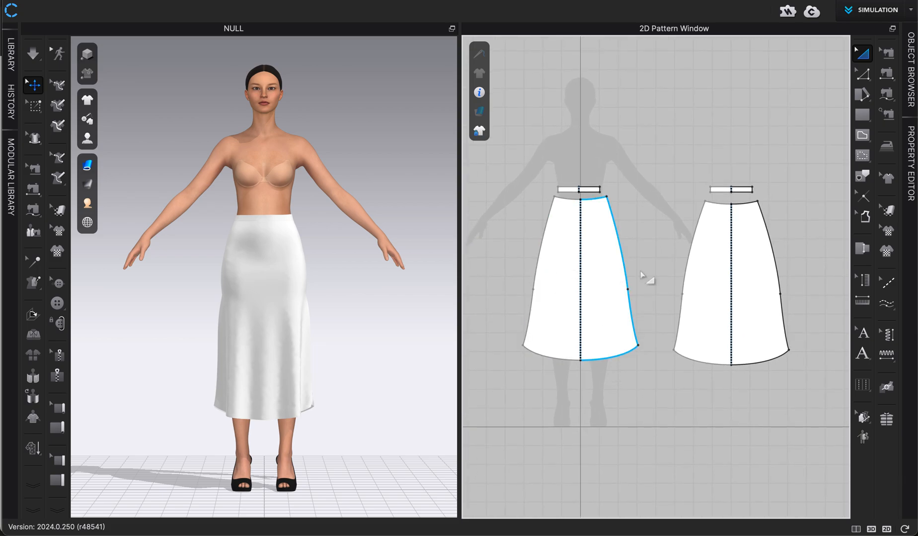
mouse_move(350, 298)
right_mouse_down()
mouse_move(273, 308)
mouse_move(204, 293)
mouse_move(348, 308)
mouse_move(343, 303)
right_mouse_up()
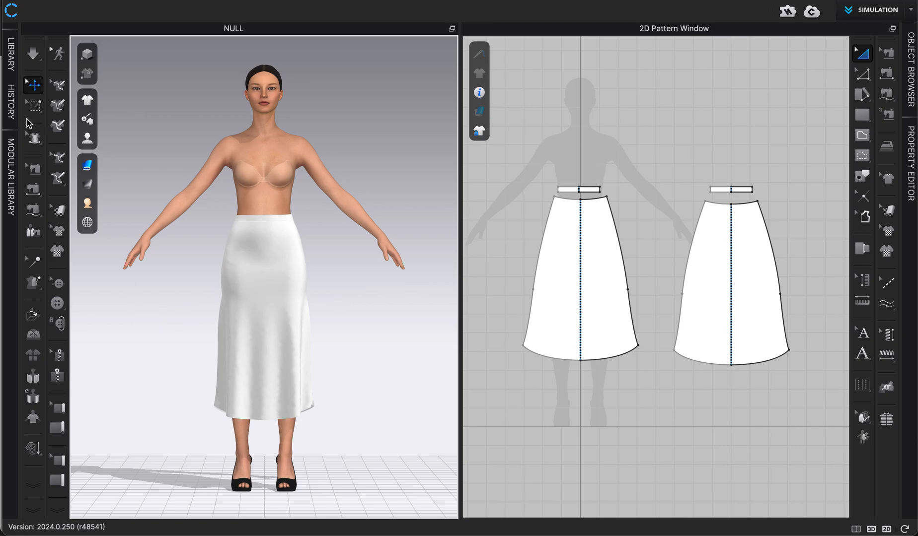
left_click(11, 54)
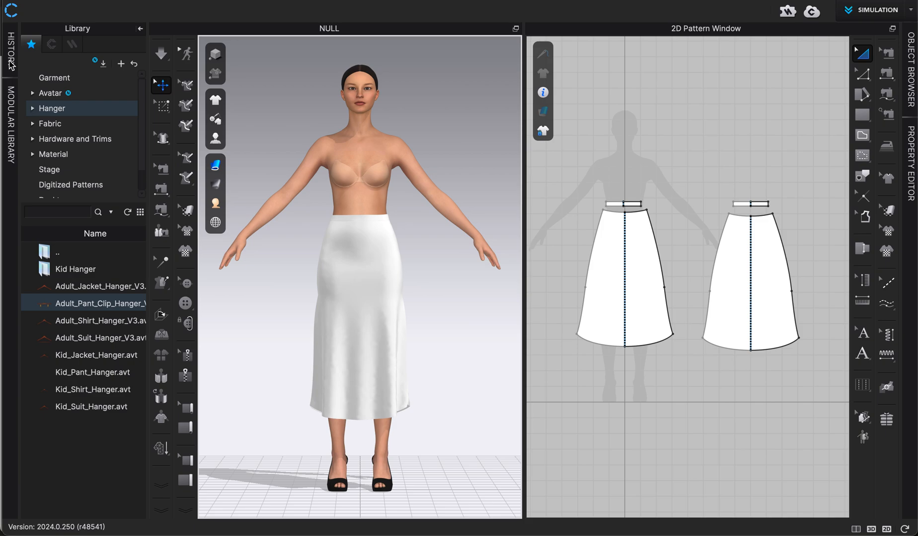
double_click(50, 107)
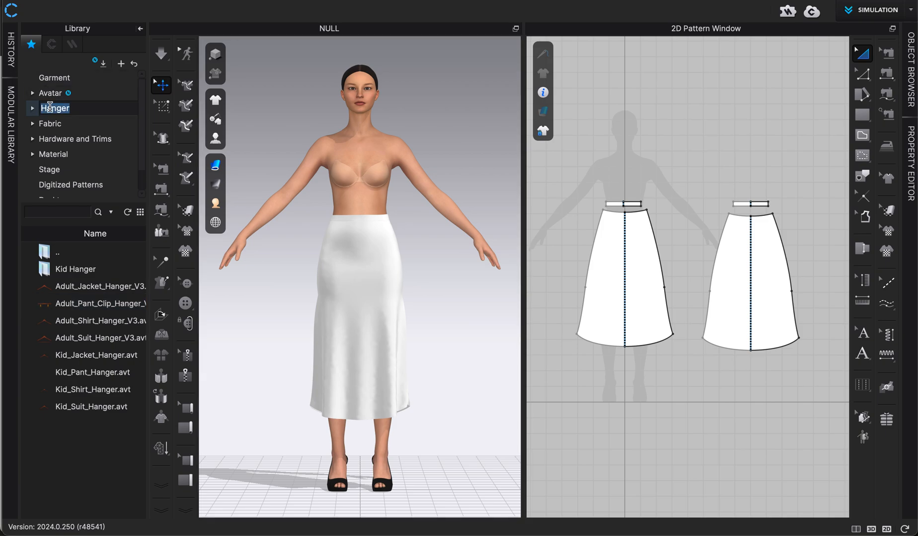
left_click(80, 108)
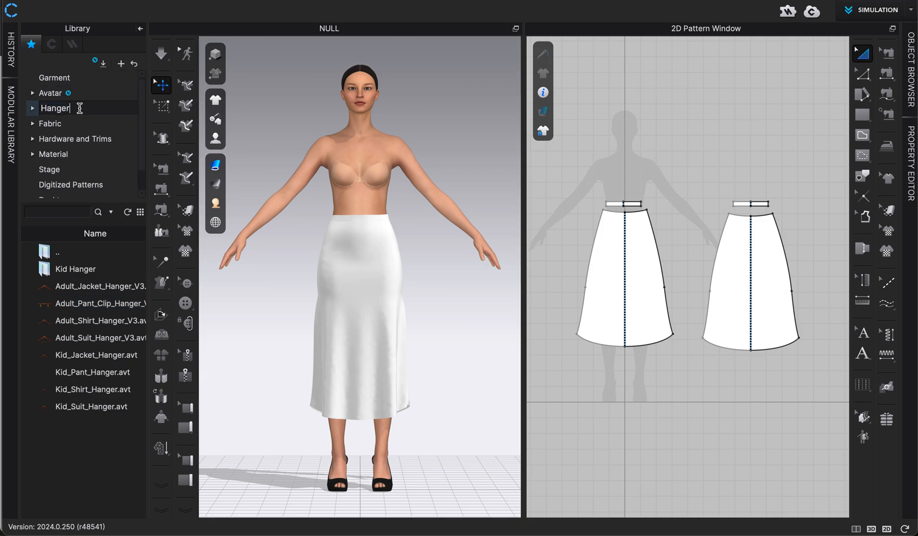
left_click(99, 312)
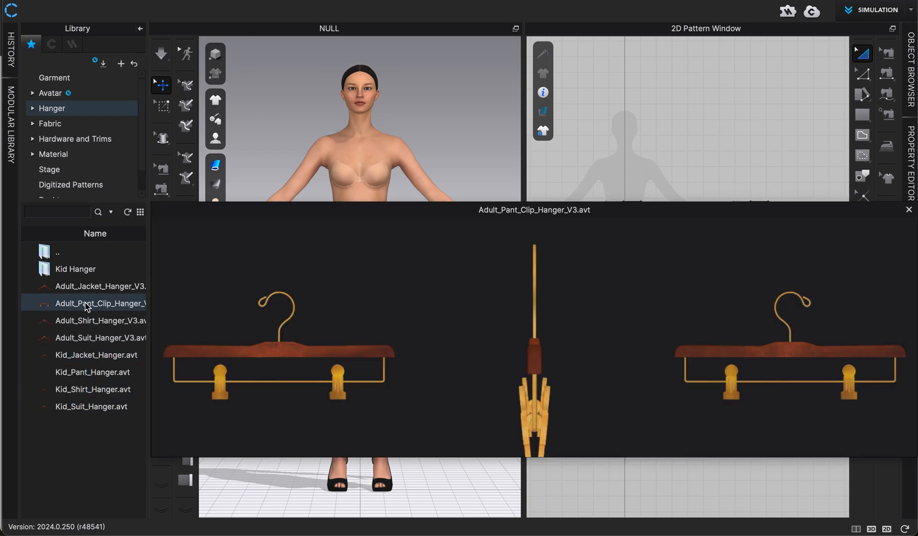
double_click(87, 307)
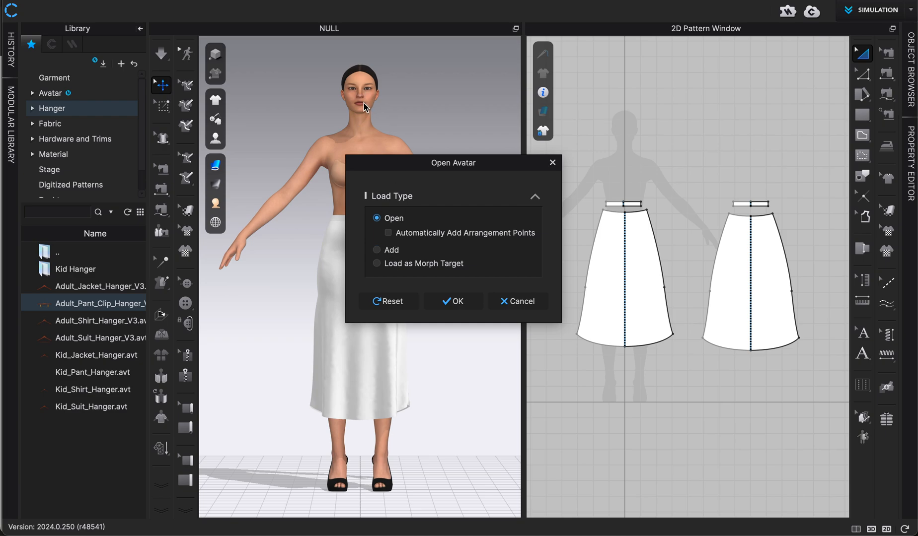
left_click(447, 306)
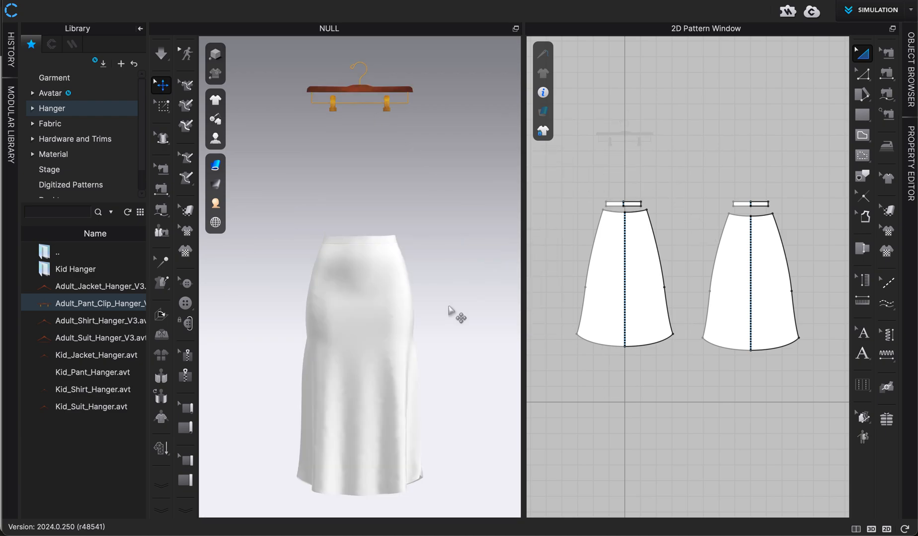
left_click(139, 31)
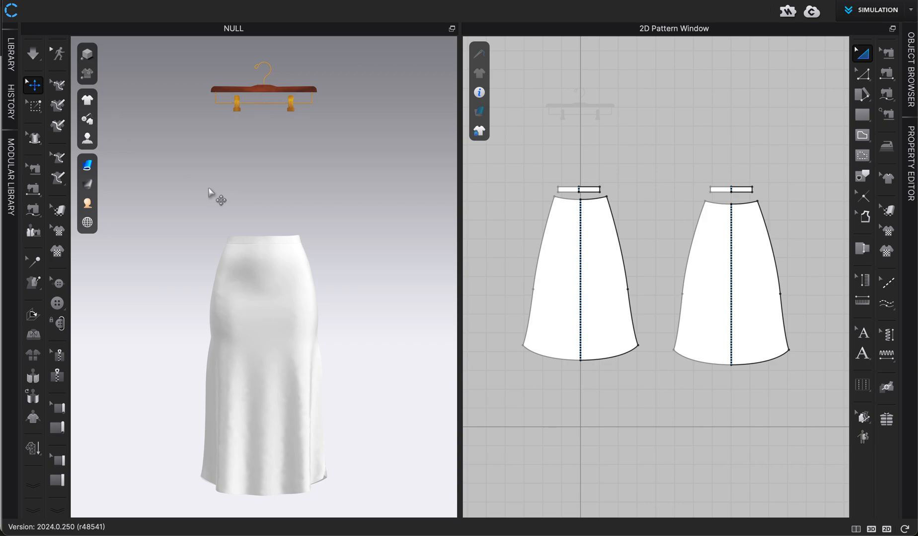
Select all the skirt's pattern pieces and raise the garment in 3D until its waistband sits just below the hanger clips.
left_click(234, 106)
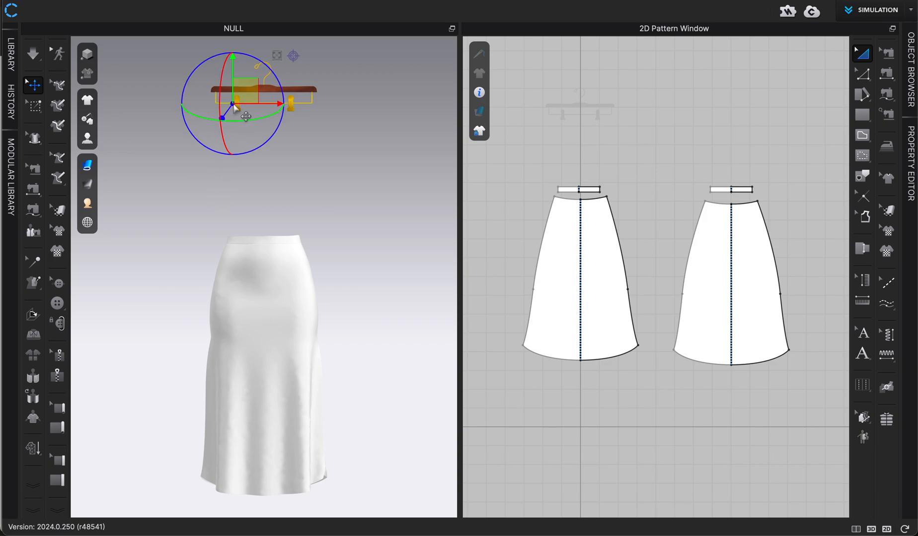
left_click(288, 171)
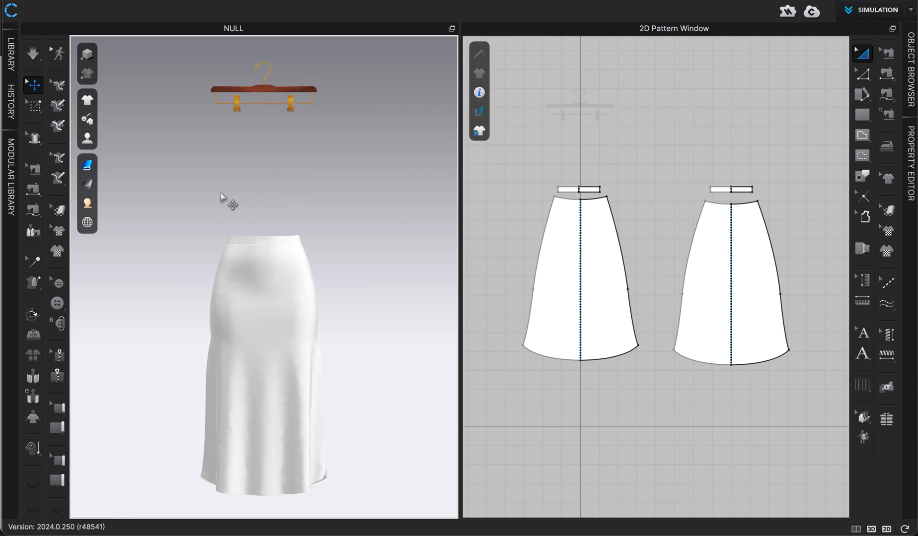
mouse_move(220, 196)
right_mouse_down()
mouse_move(149, 202)
mouse_move(244, 203)
mouse_move(222, 204)
right_mouse_up()
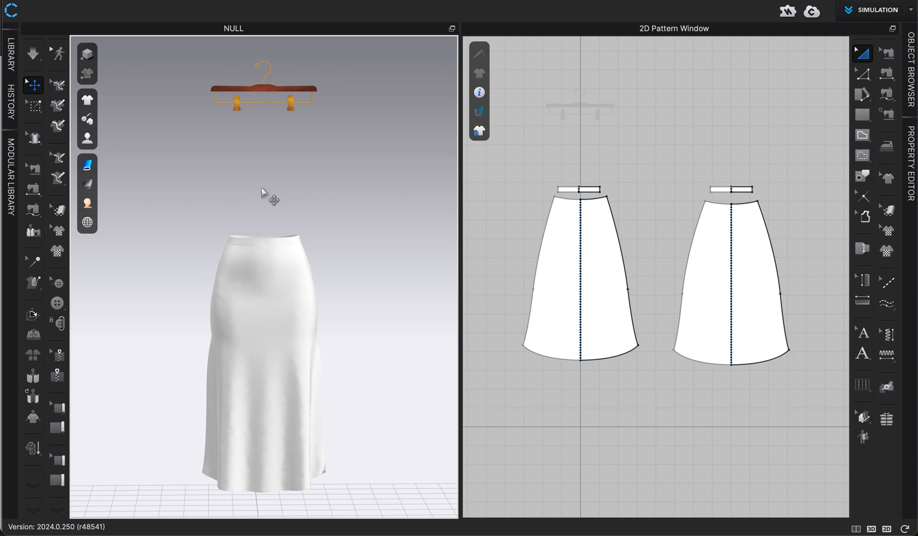
key("super+a")
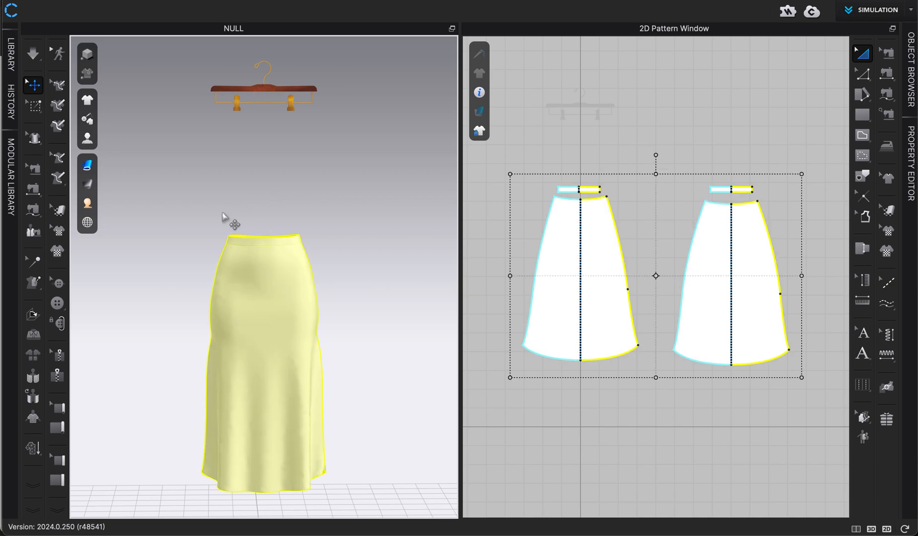
left_click(270, 185)
key("2")
key("super+a")
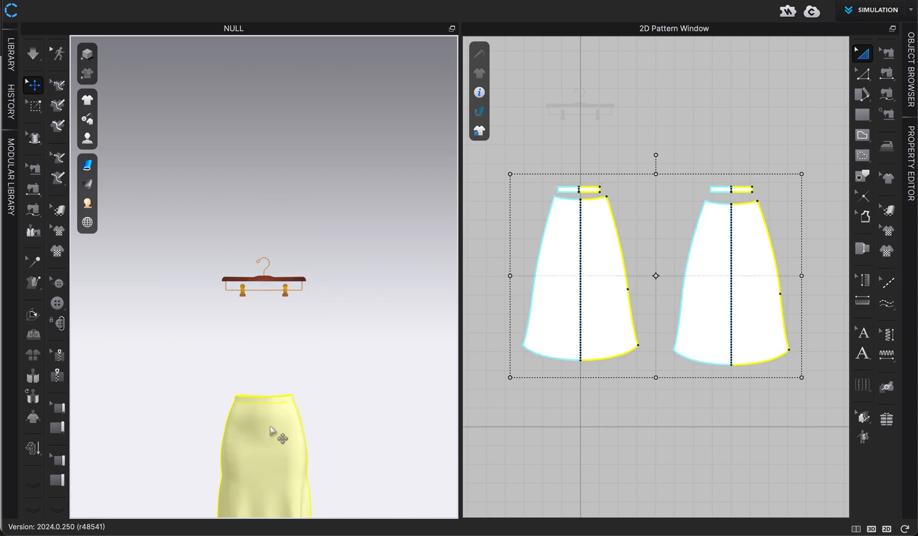
left_click(273, 435)
left_click_drag(270, 394, 272, 293)
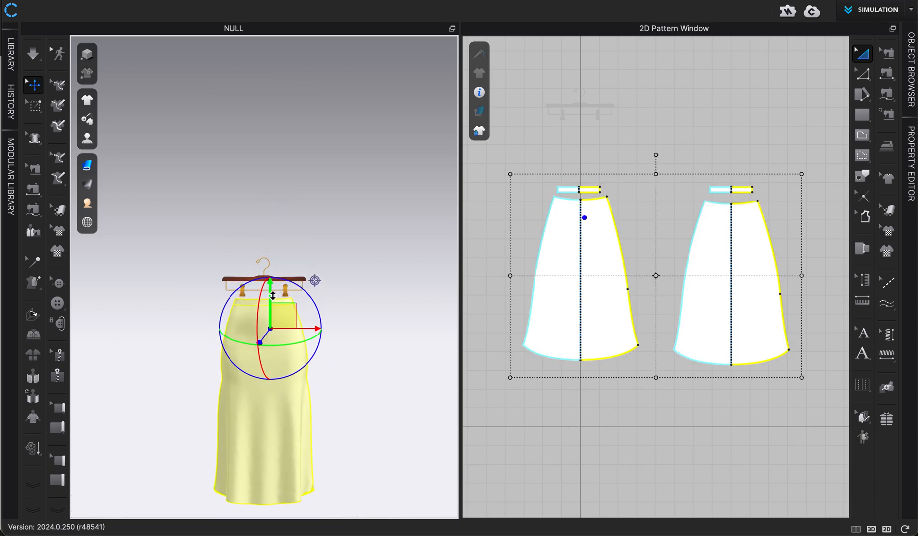
Examine the skirt's position relative to the hanger clips from the front and the side.
scroll(275, 298, "up", 5)
scroll(277, 304, "up", 3)
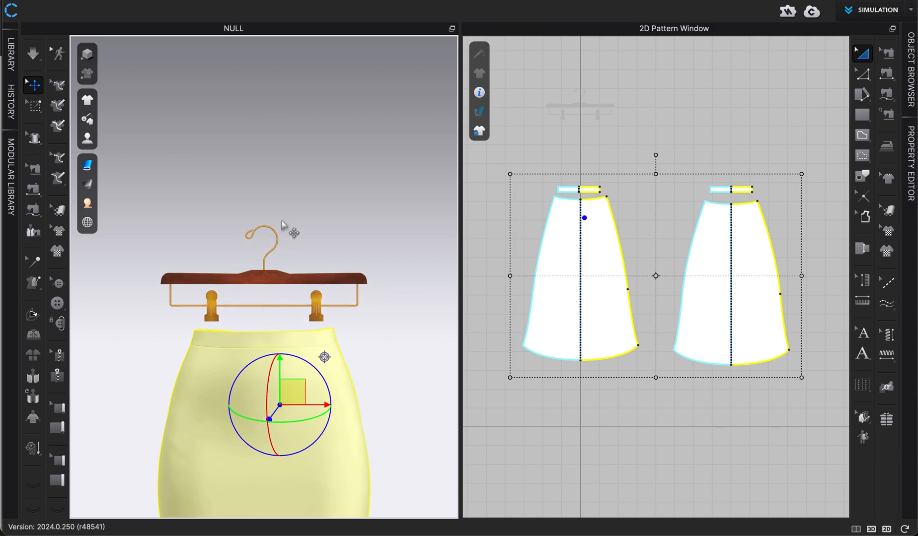
middle_click_drag(291, 244, 282, 140)
left_click(275, 129)
right_click_drag(275, 129, 219, 139)
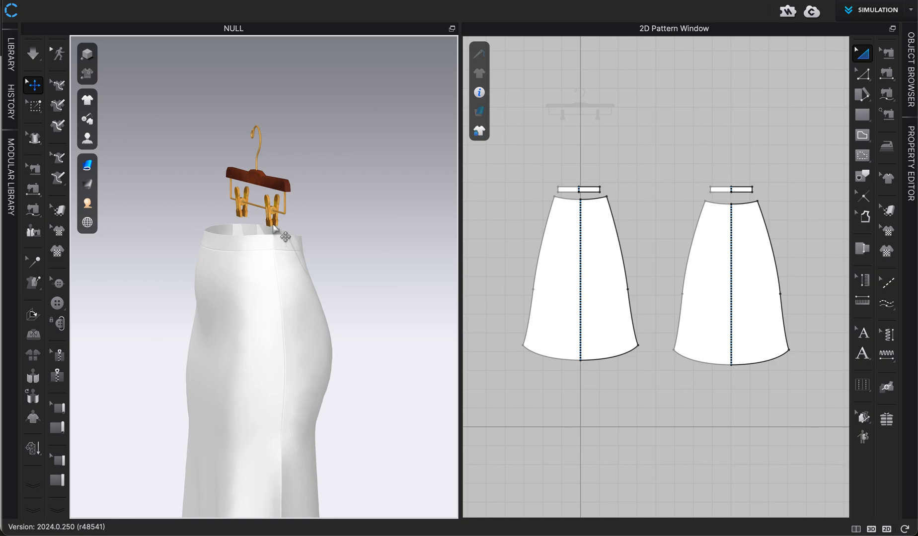
right_click_drag(275, 229, 263, 233)
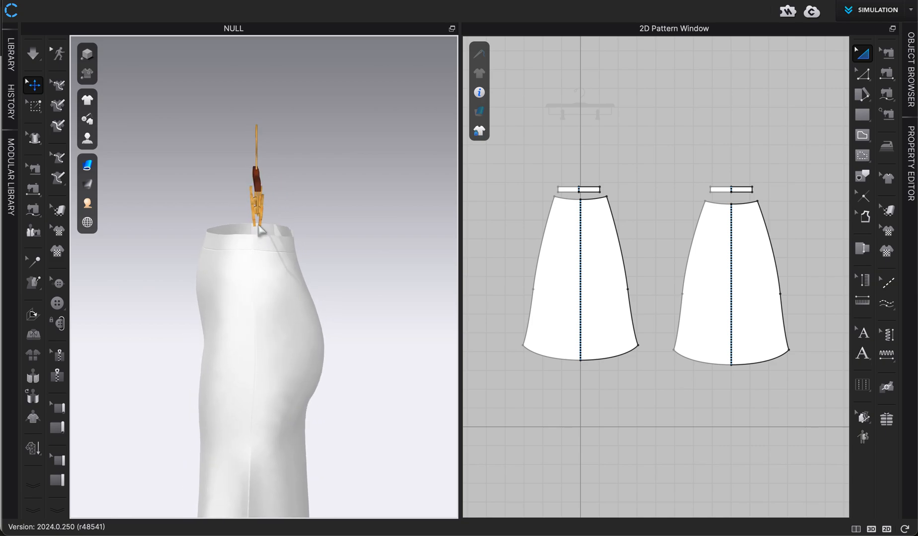
key("2")
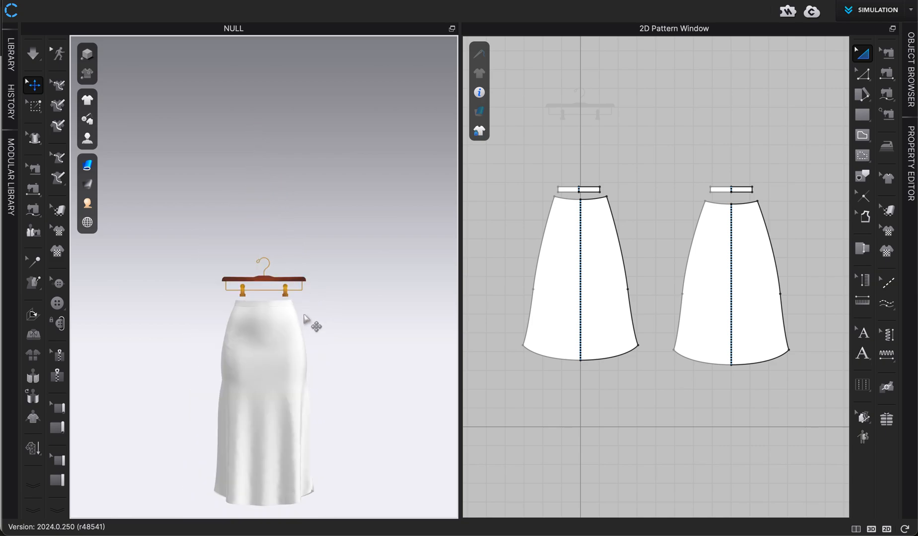
scroll(304, 319, "up", 5)
middle_click_drag(304, 319, 307, 241)
scroll(309, 243, "up", 2)
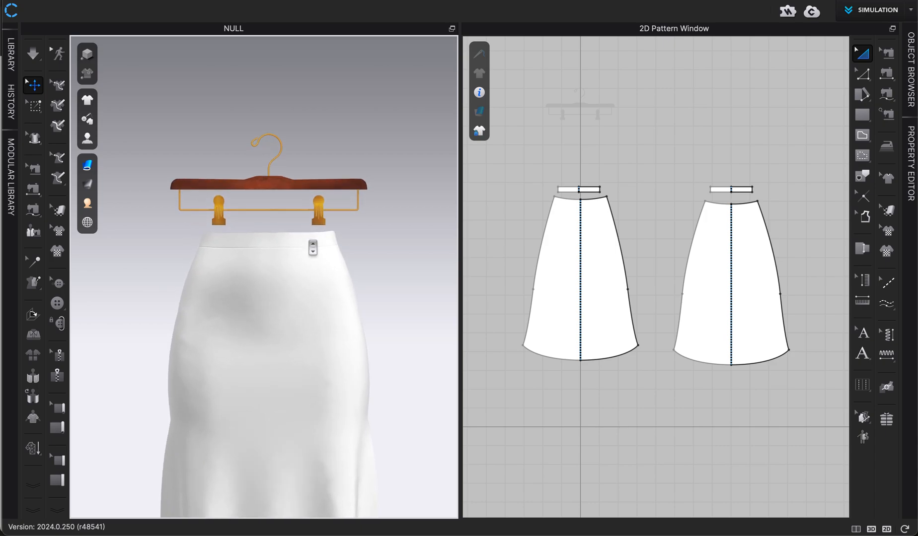
scroll(364, 294, "down", 5)
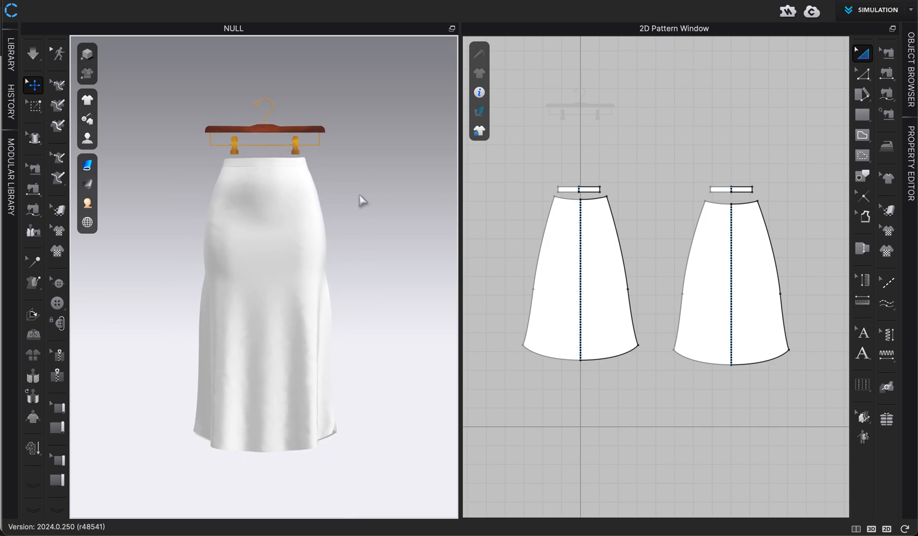
Try simulating the unpinned skirt below the hanger, and undo the result.
key("space")
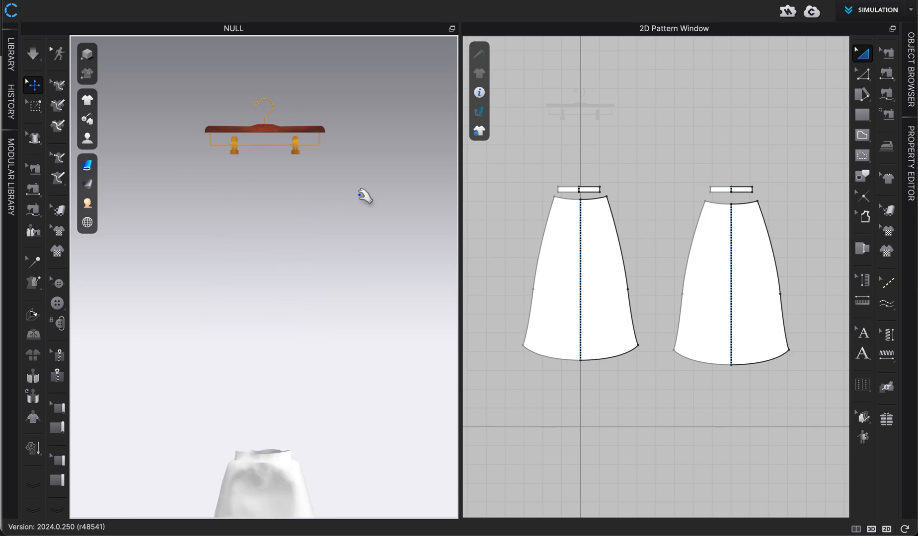
key("ctrl+z")
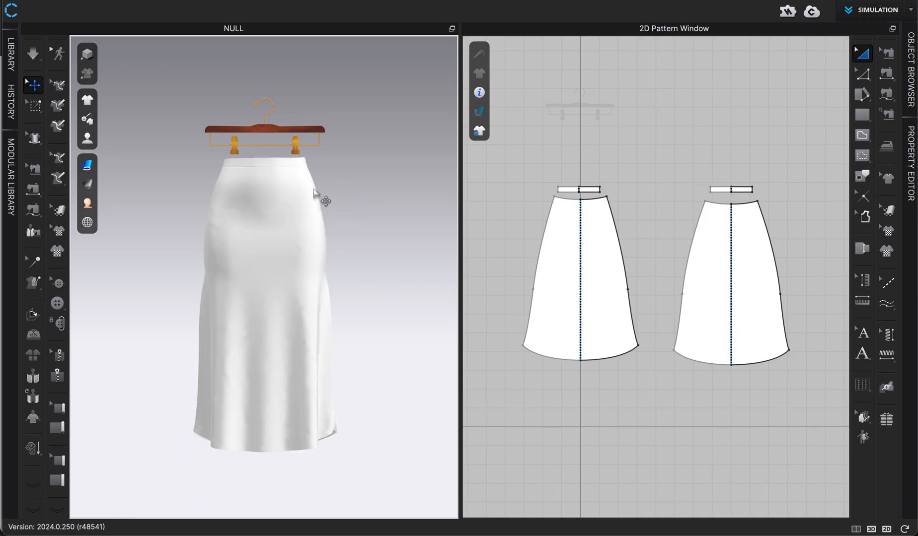
scroll(318, 197, "up", 2)
middle_click_drag(359, 147, 350, 228)
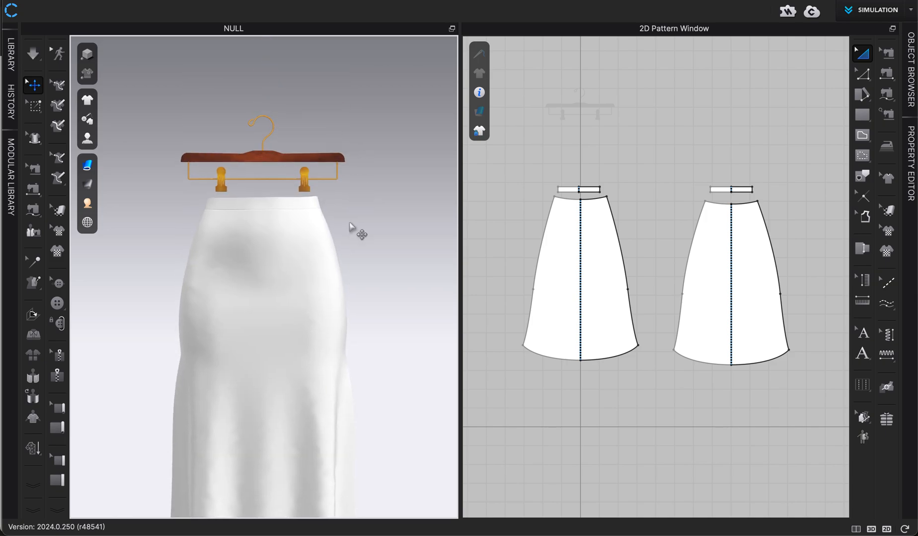
Place a pin with Pin (Box) on the skirt front's mesh, just below the waistband near the right side seam.
left_click(34, 110)
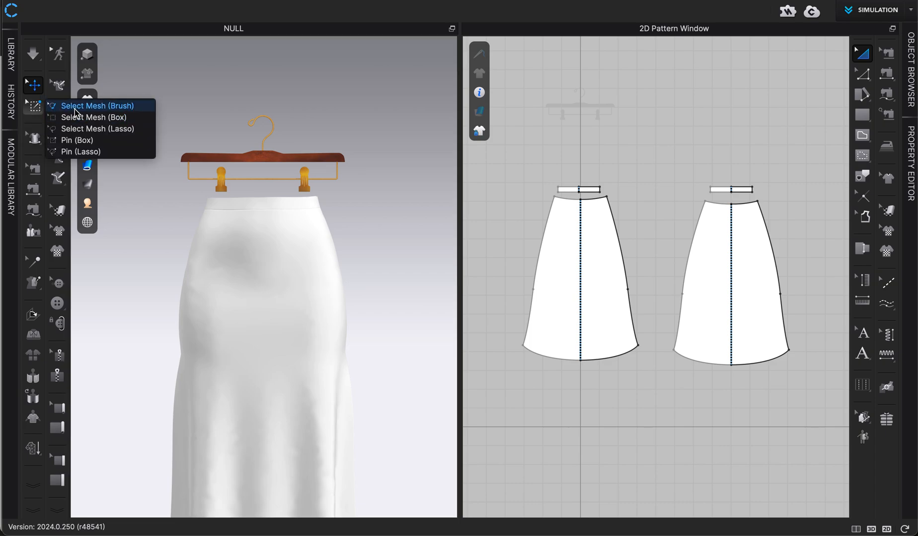
left_click(75, 108)
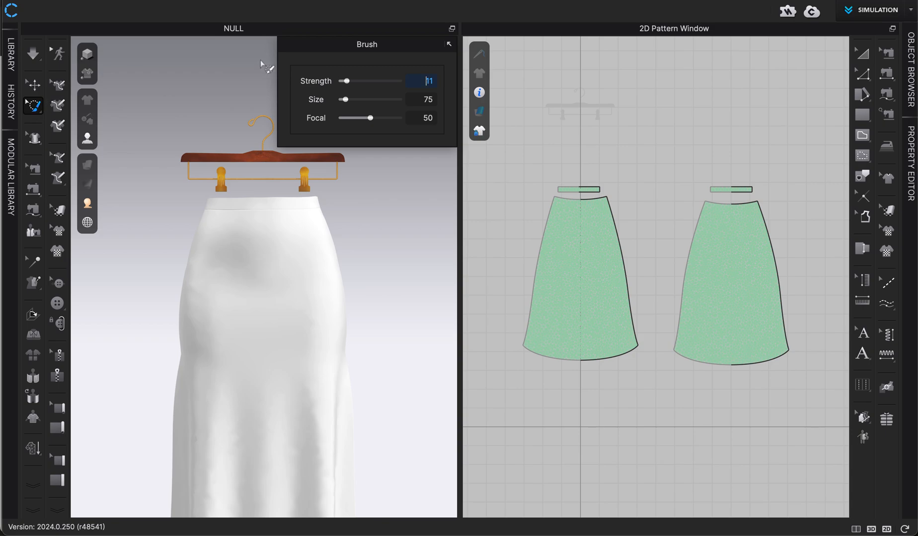
left_click(34, 105)
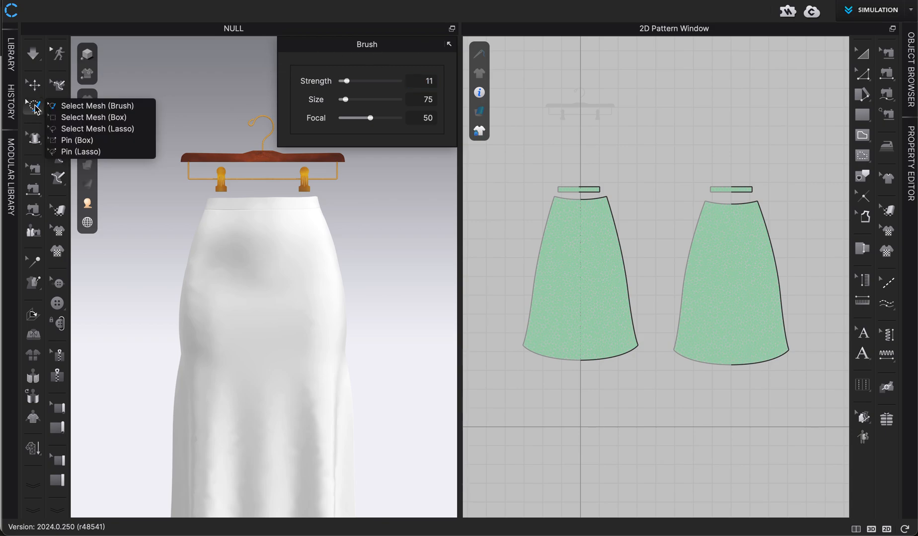
left_click(88, 144)
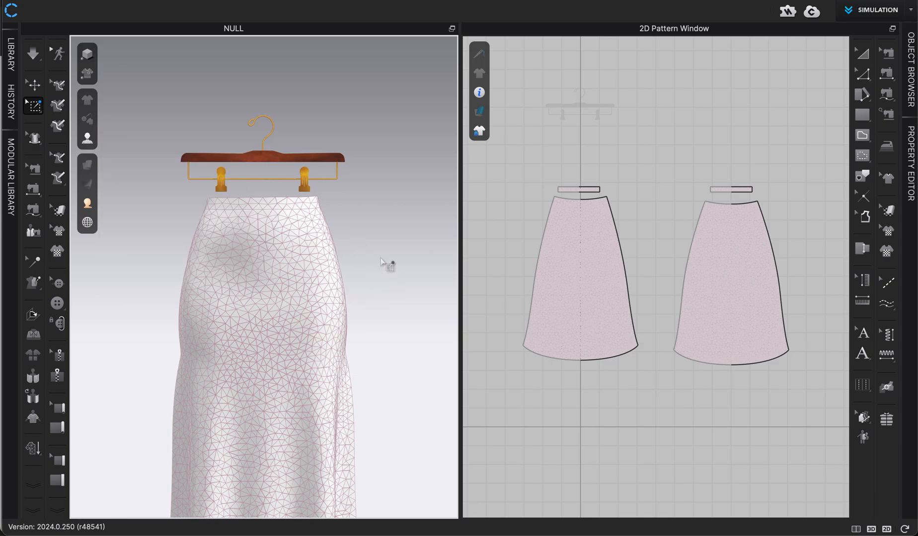
scroll(388, 265, "up", 5)
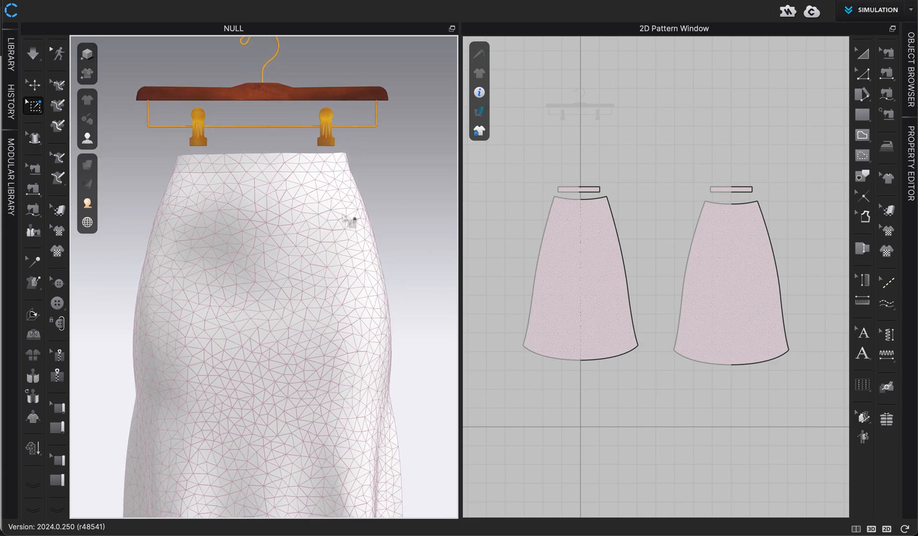
scroll(385, 199, "up", 5)
middle_click_drag(387, 196, 359, 275)
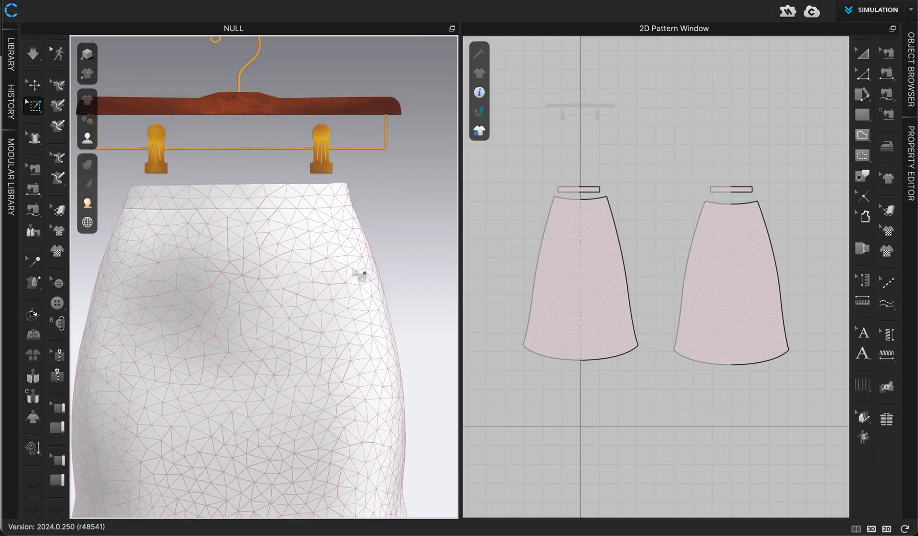
scroll(392, 262, "up", 1)
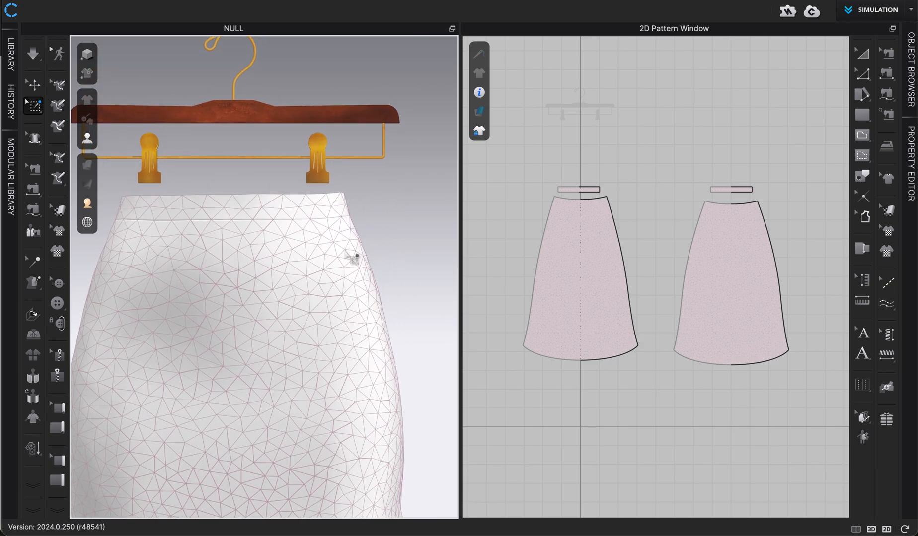
scroll(360, 257, "up", 3)
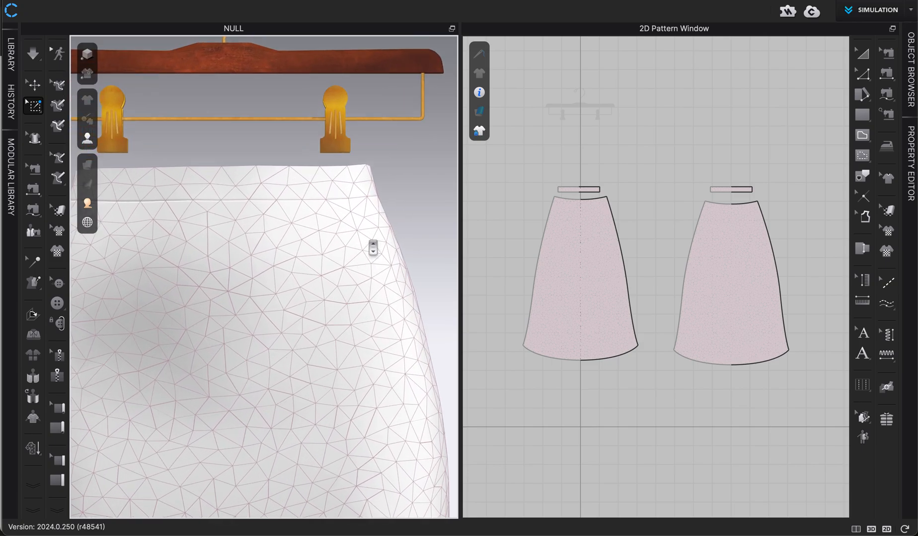
left_click(372, 241)
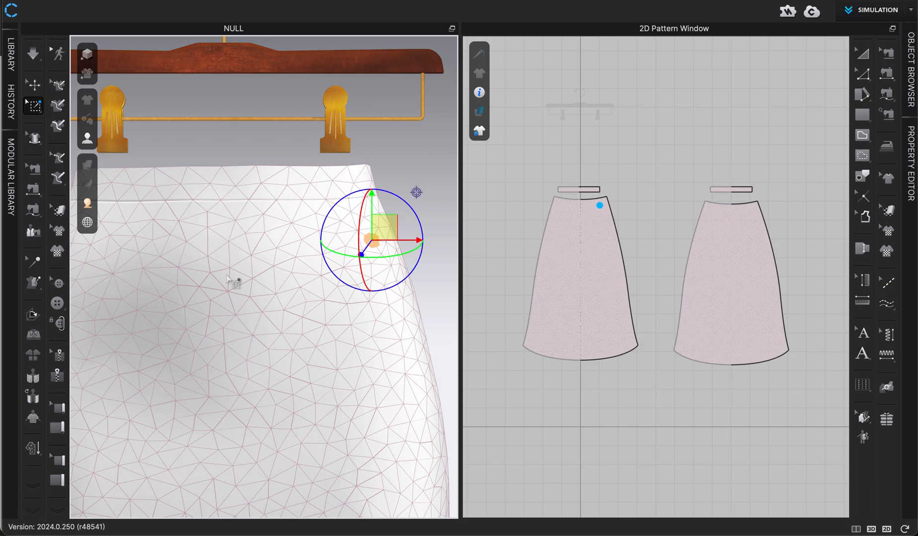
Place a second pin on the skirt front's mesh, just below the waistband near the left side seam.
scroll(231, 283, "down", 5)
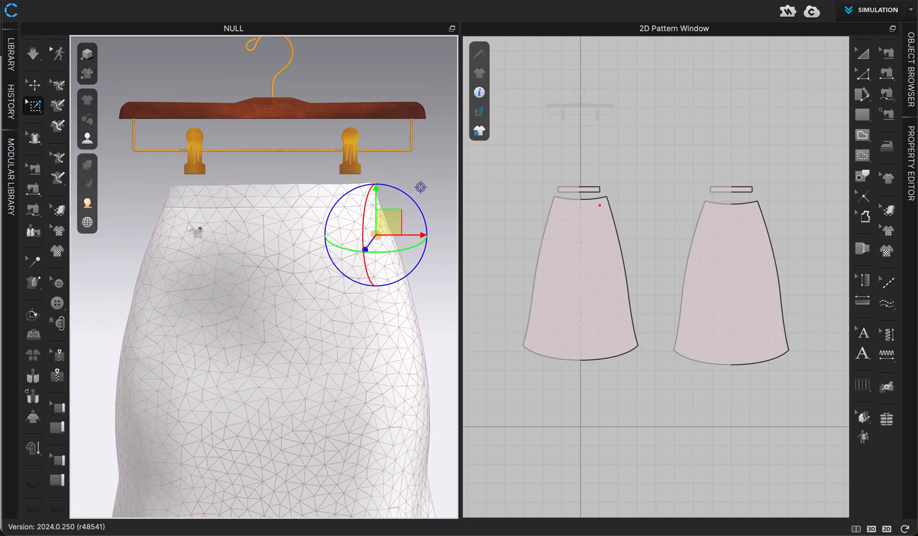
left_click(166, 211)
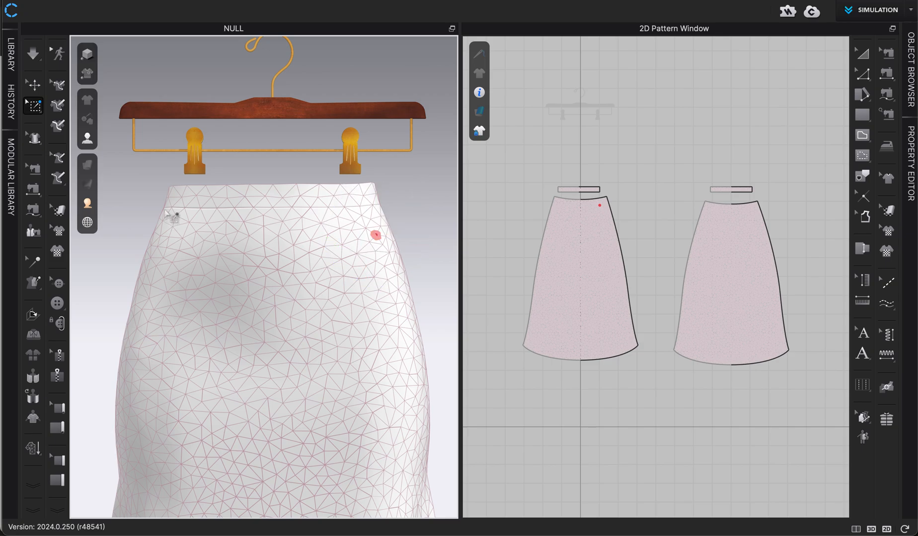
scroll(167, 227, "up", 2)
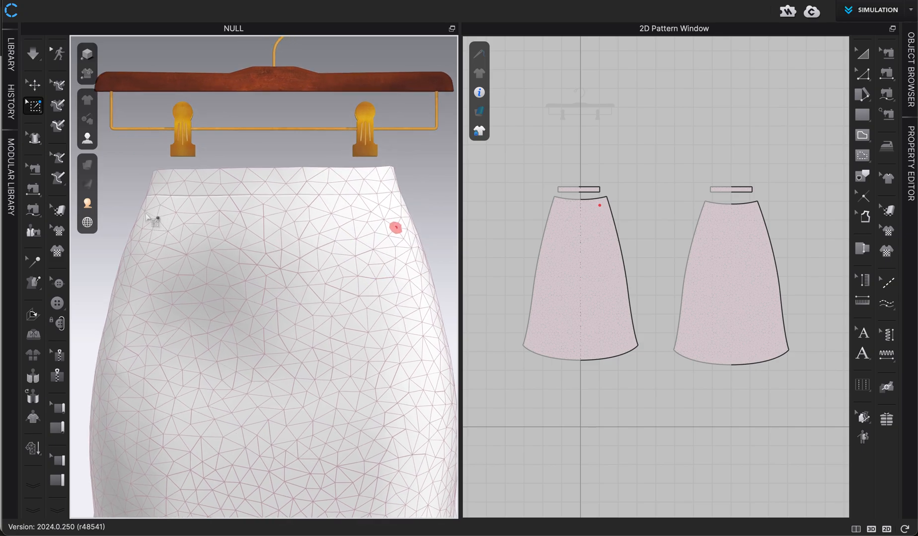
scroll(154, 219, "up", 2)
left_click(125, 201)
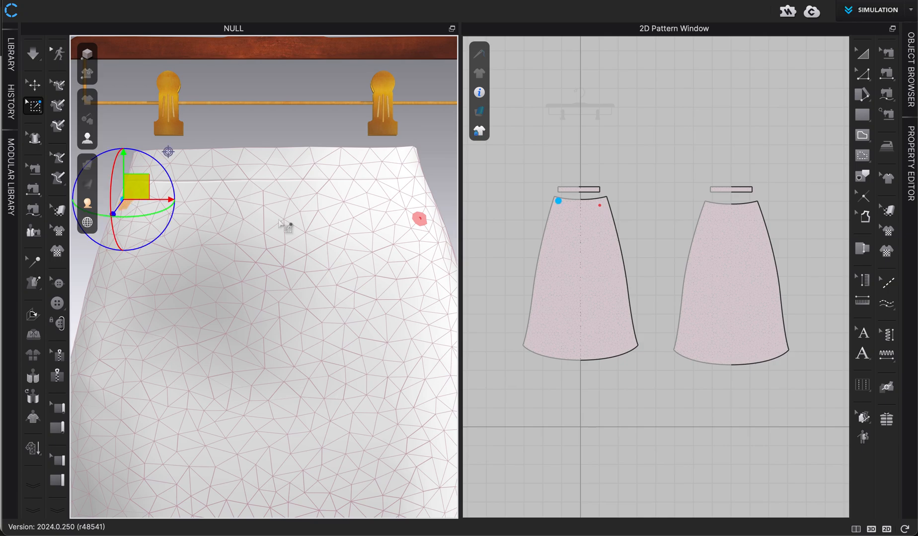
Try simulating the skirt on its two pins, pull the left pin down, and undo the result.
key("space")
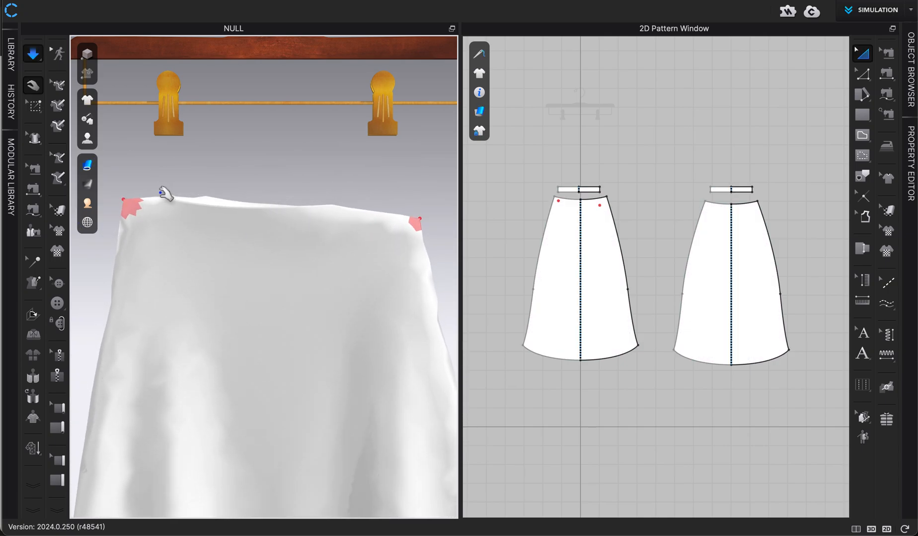
left_click_drag(132, 207, 138, 236)
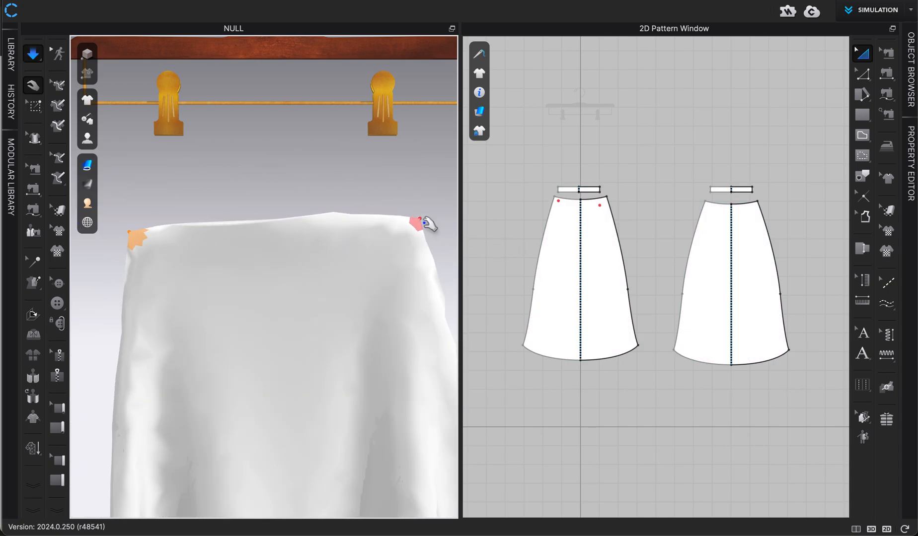
key("space")
left_click(419, 191)
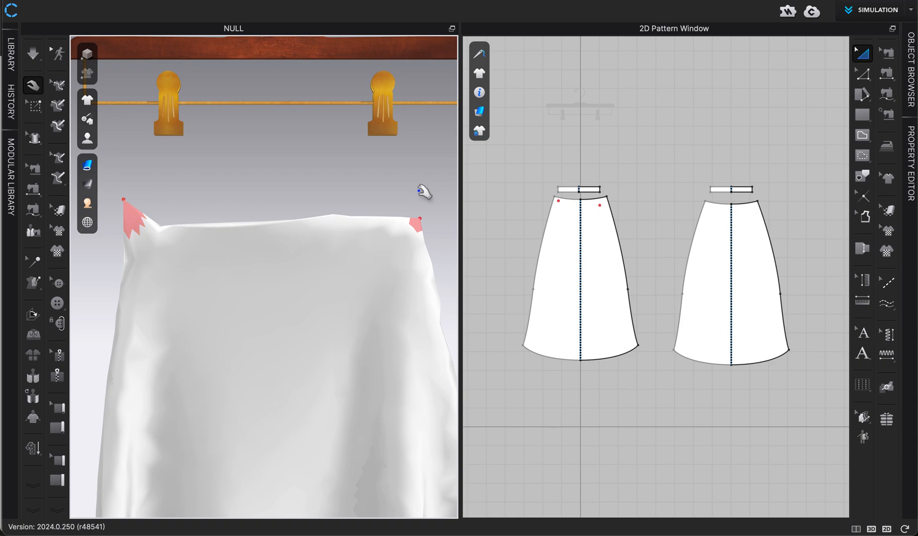
key("ctrl+z")
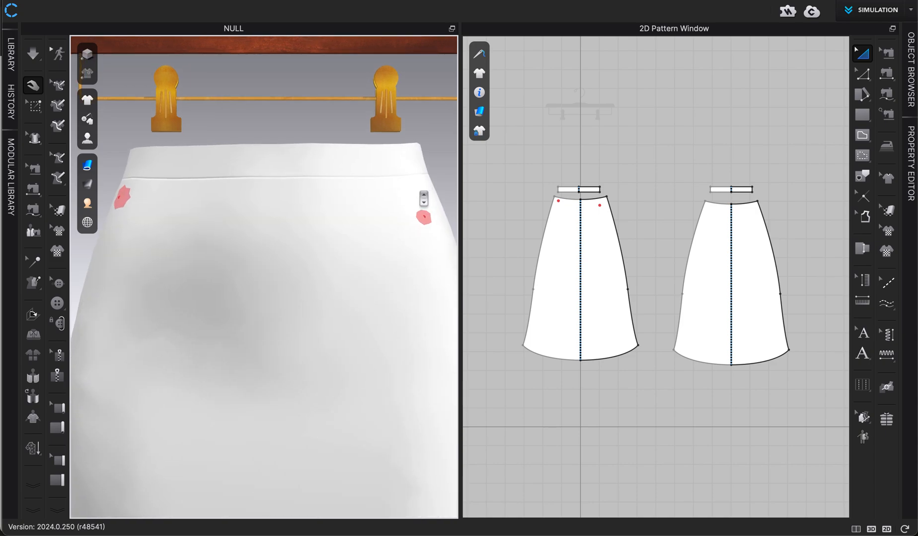
Delete both pins from the skirt front.
right_click(421, 214)
left_click(359, 135)
left_click(346, 124)
left_click(424, 217)
key("Delete")
left_click(122, 196)
key("Delete")
Pin the right side seam at the waistband's top edge and at the seam joining the waistband to the skirt.
scroll(266, 215, "up", 1)
right_click_drag(265, 214, 243, 214)
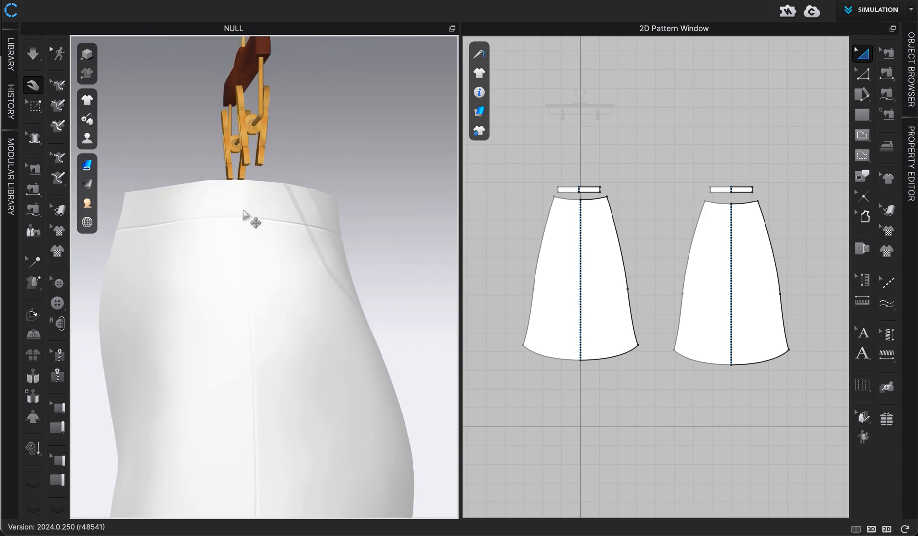
scroll(245, 201, "up", 3)
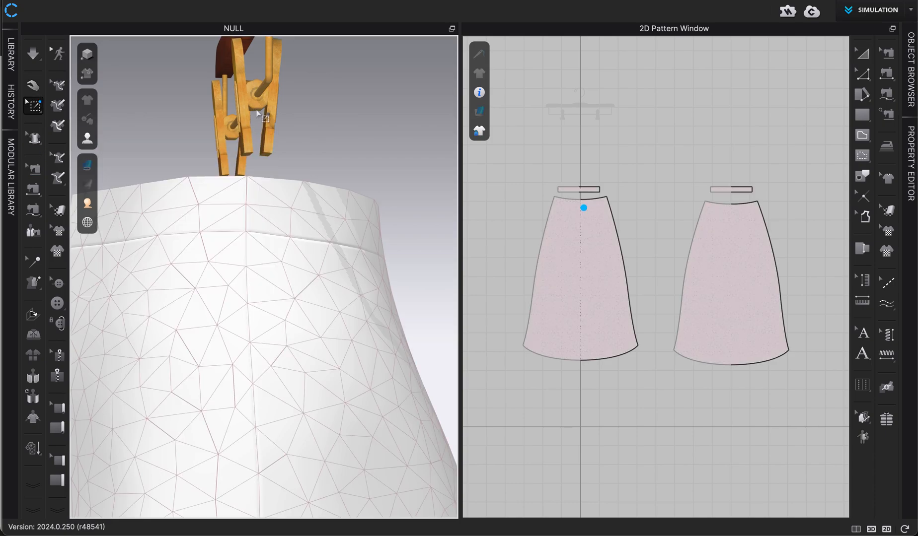
left_click(250, 179)
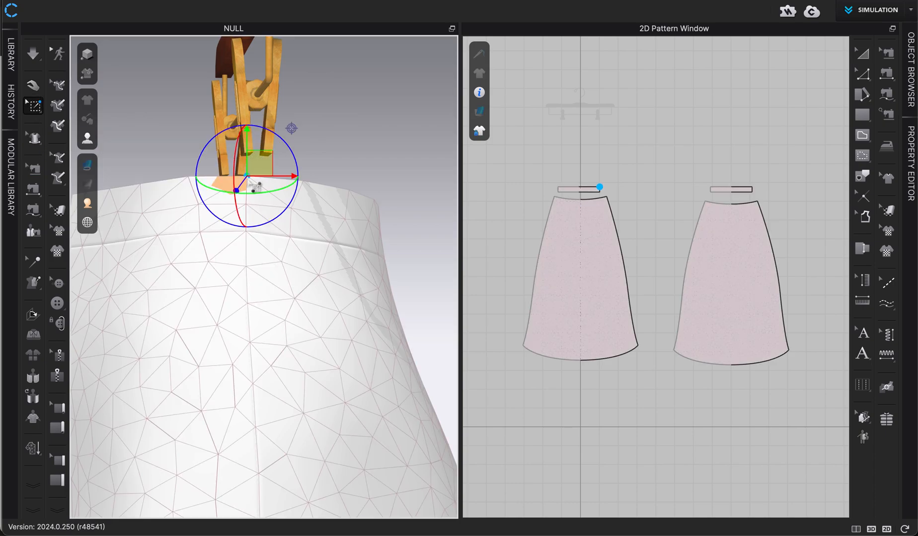
left_click(250, 234)
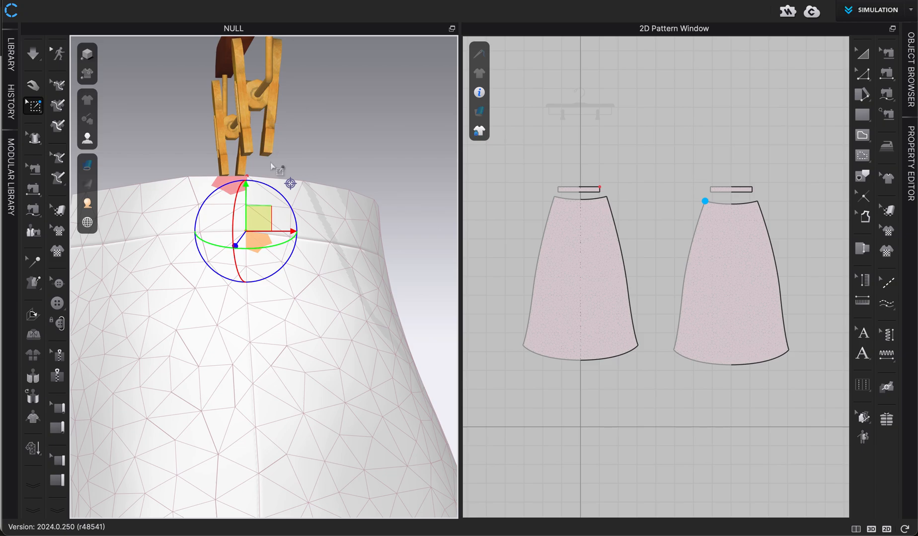
left_click(179, 151)
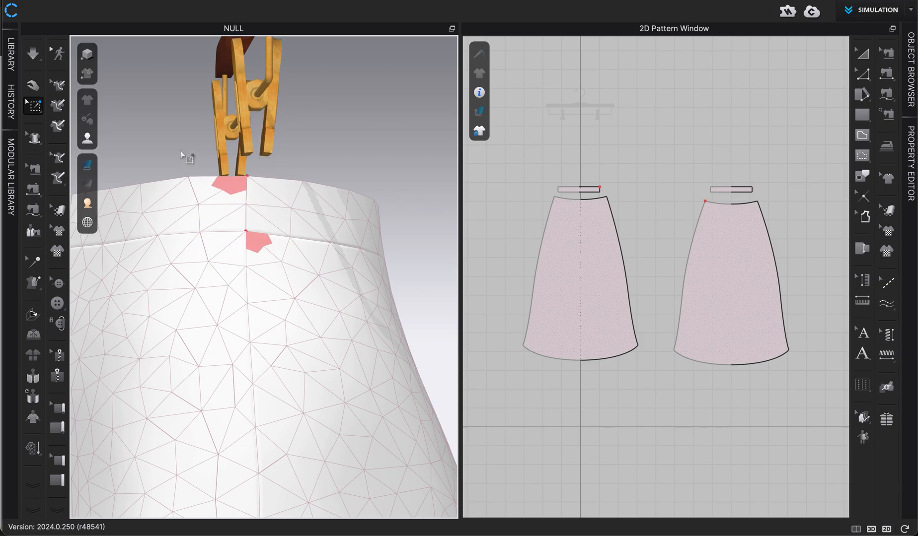
Pin the left side seam at the waistband's lower edge and at its top edge.
right_click_drag(179, 151, 322, 147)
left_click(268, 248)
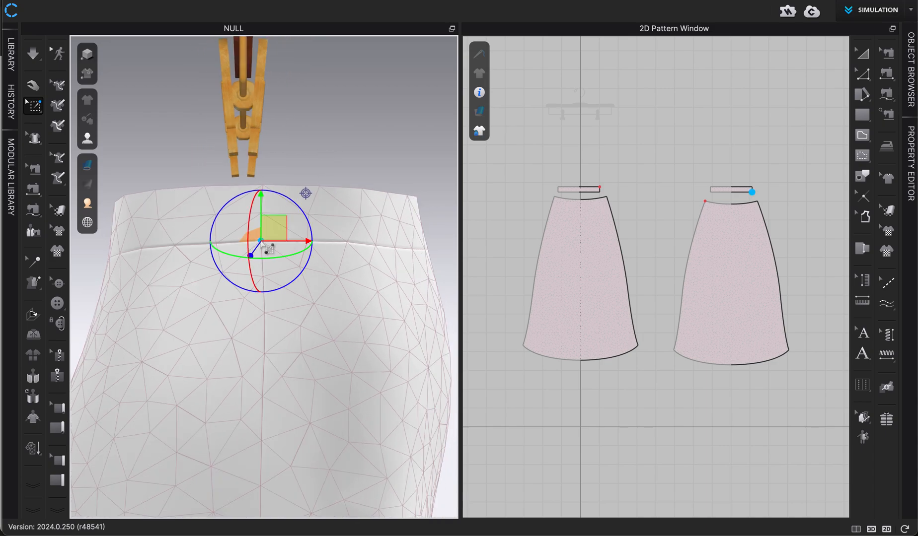
left_click(265, 187)
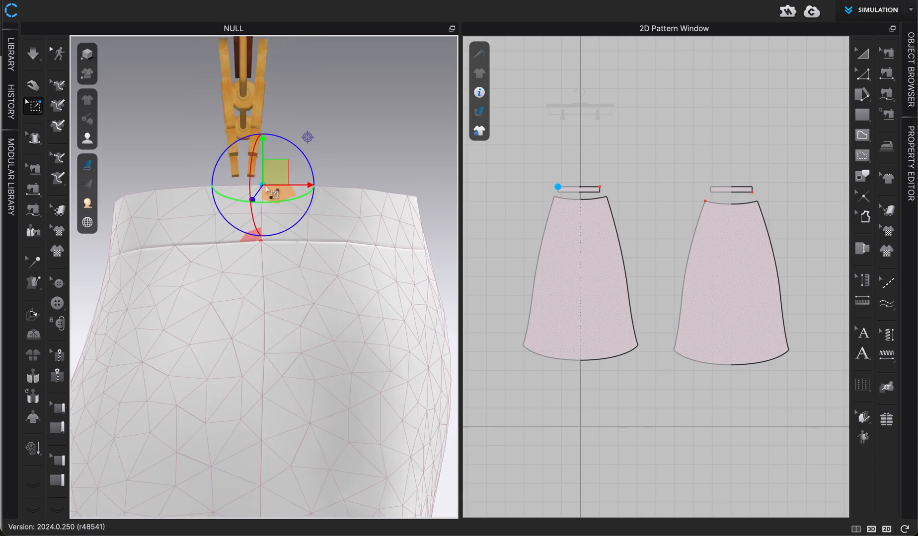
left_click(332, 125)
scroll(265, 187, "up", 5)
scroll(267, 189, "up", 5)
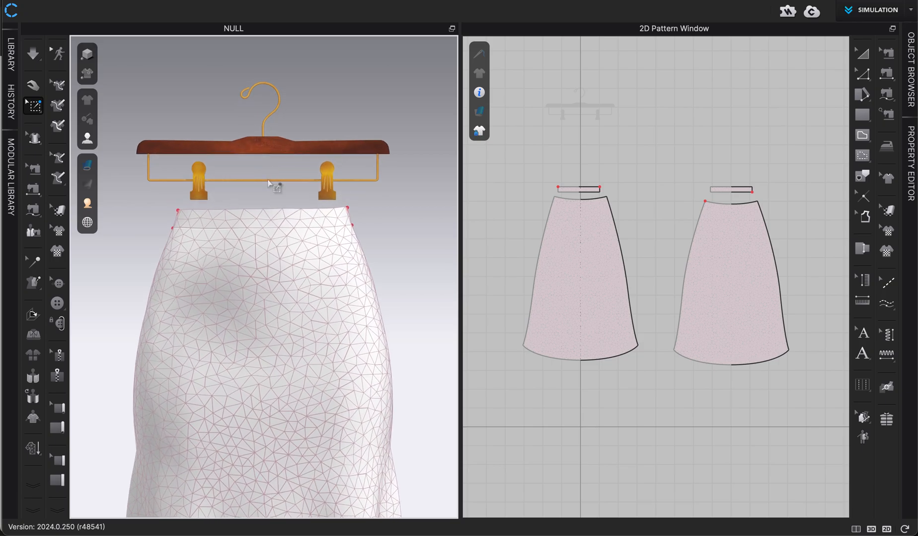
Simulate the skirt and, viewed from the side, raise the left side seam's pins toward the opening between the clip's jaws.
key("space")
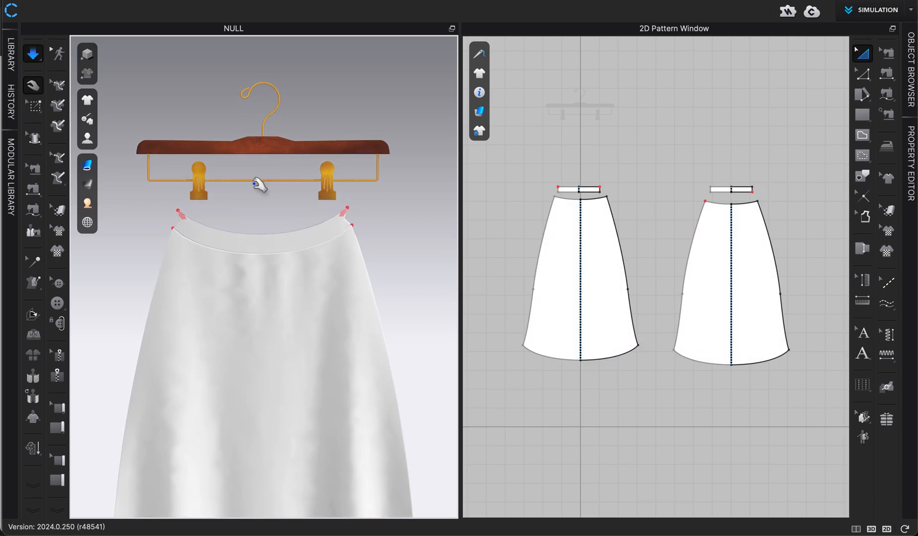
scroll(229, 208, "up", 3)
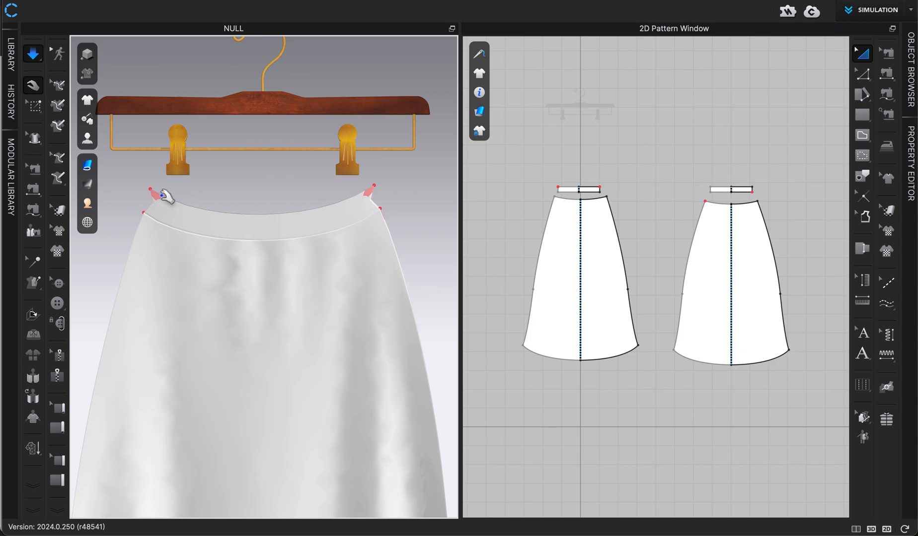
scroll(161, 203, "up", 1)
scroll(160, 203, "up", 2)
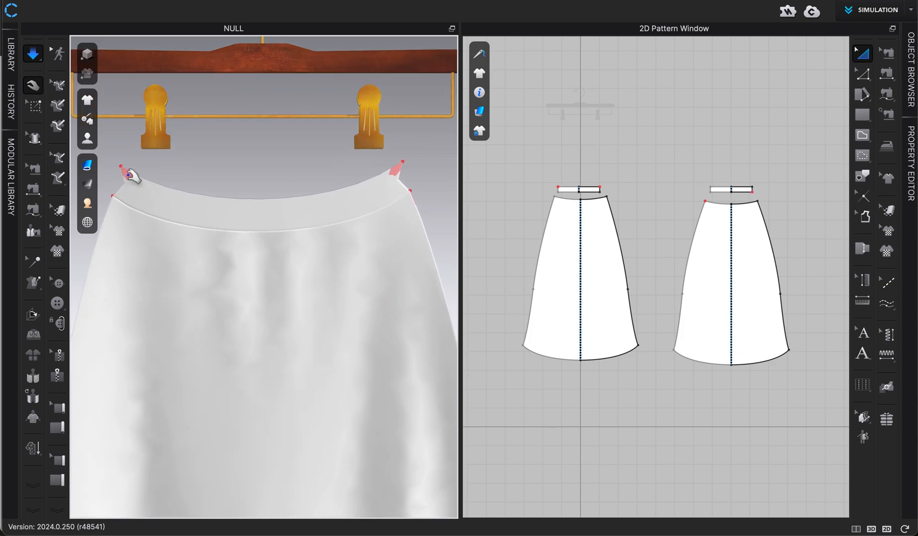
right_click_drag(130, 175, 332, 287)
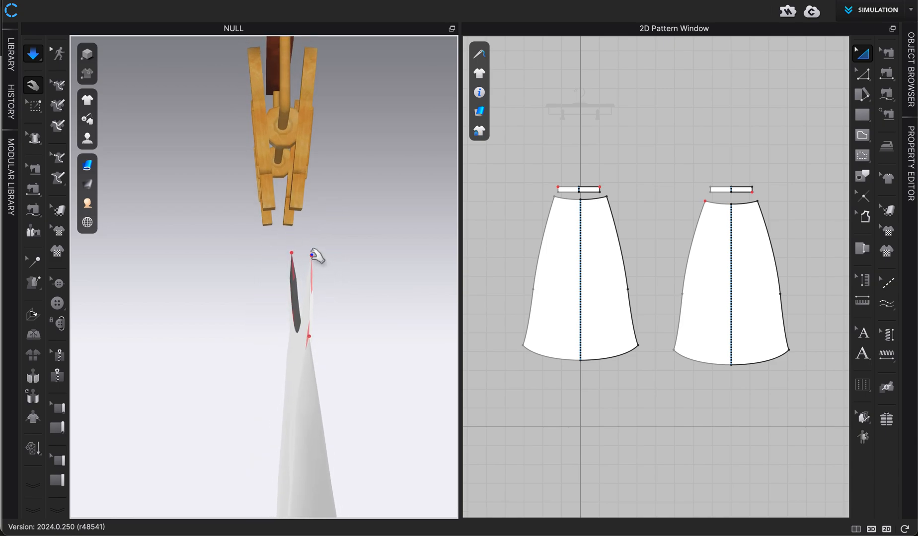
left_click_drag(314, 256, 288, 233)
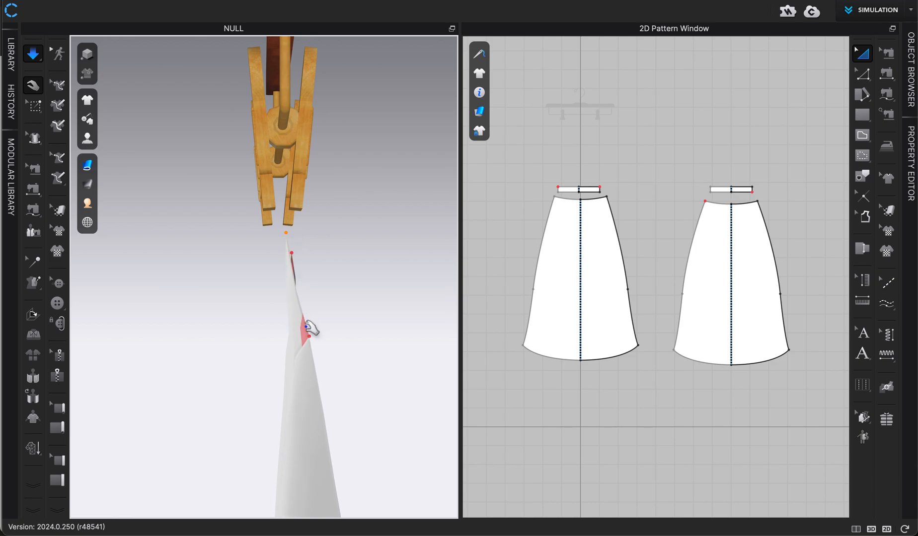
left_click_drag(309, 334, 279, 209)
left_click_drag(291, 310, 284, 193)
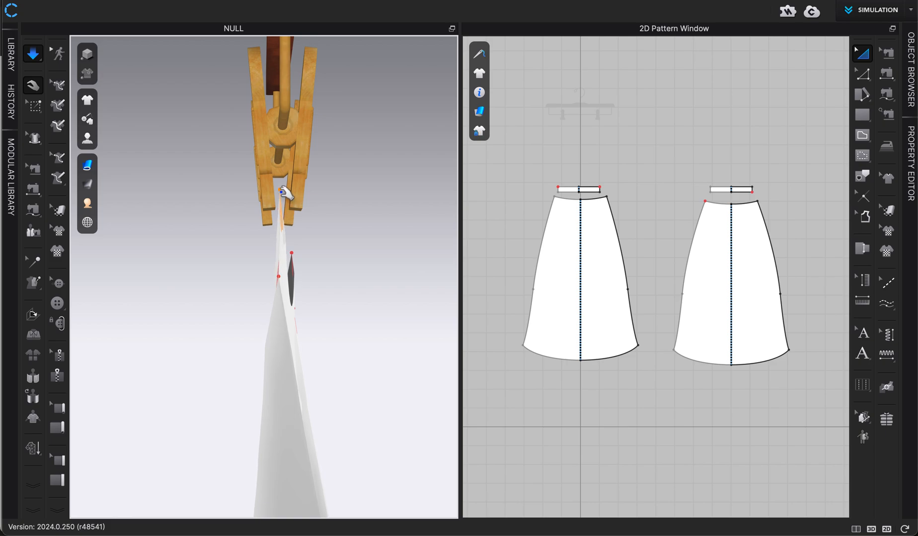
left_click_drag(280, 277, 269, 256)
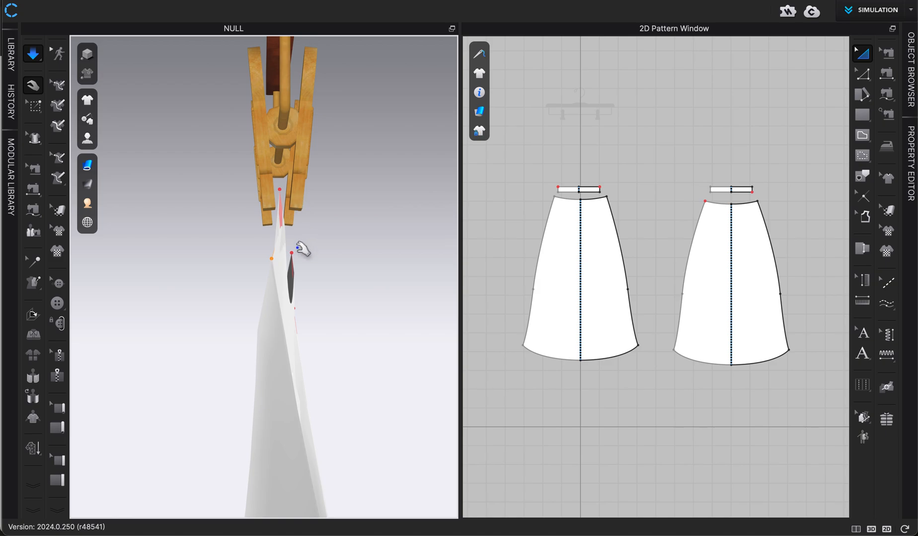
Shift the left side seam's upper and lower waistband pins sideways to position that corner under the left clip.
key("2")
scroll(286, 336, "up", 10)
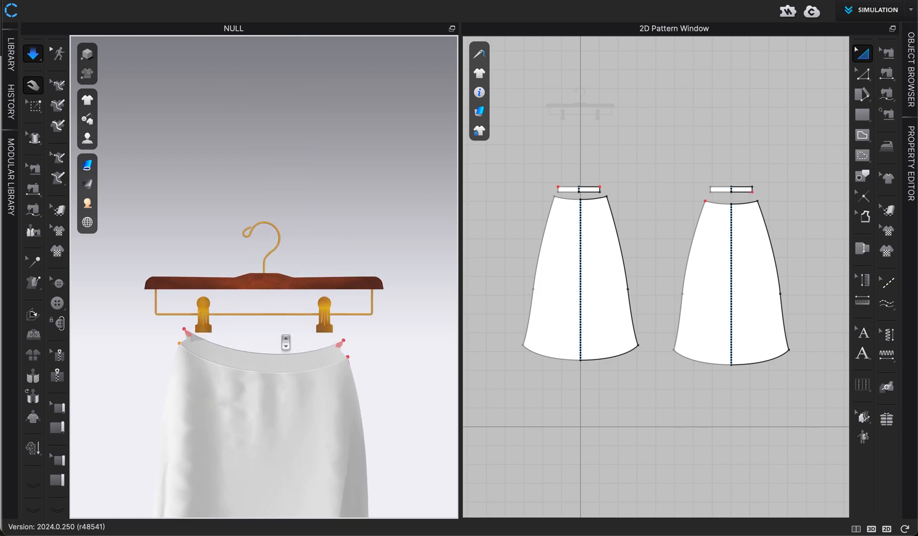
left_click_drag(195, 233, 214, 231)
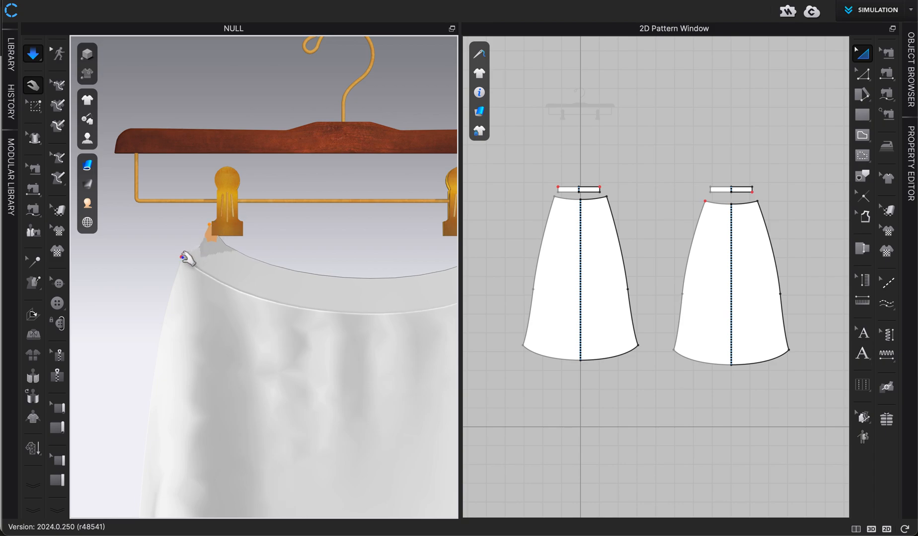
left_click(204, 257)
left_click_drag(183, 257, 210, 257)
scroll(214, 264, "up", 3)
scroll(215, 265, "up", 2)
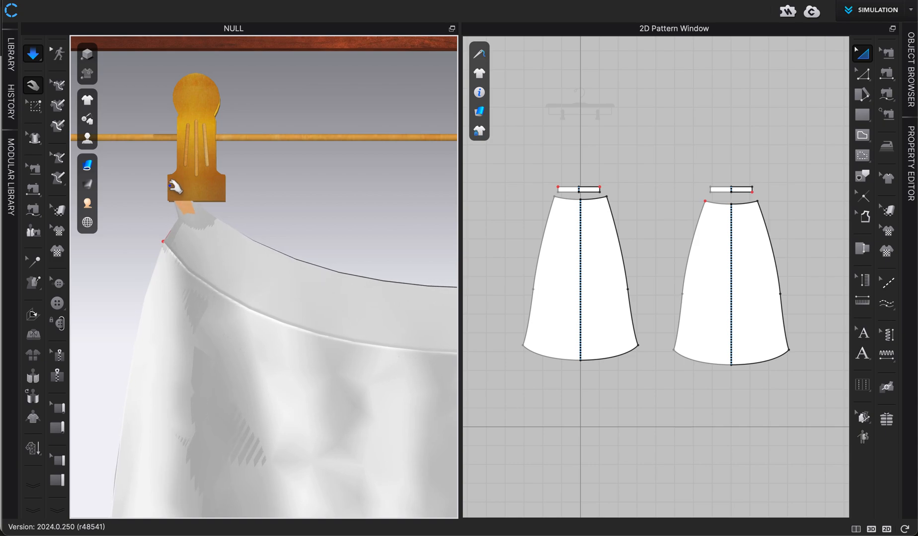
mouse_move(164, 242)
left_mouse_down()
mouse_move(137, 243)
mouse_move(141, 253)
mouse_move(149, 235)
left_mouse_up()
scroll(209, 215, "up", 4)
right_click_drag(142, 218, 146, 237)
Pin the front waistband's top edge just inside the left clip, raise the pin beside the clip, and simulate.
key("2")
scroll(147, 238, "up", 8)
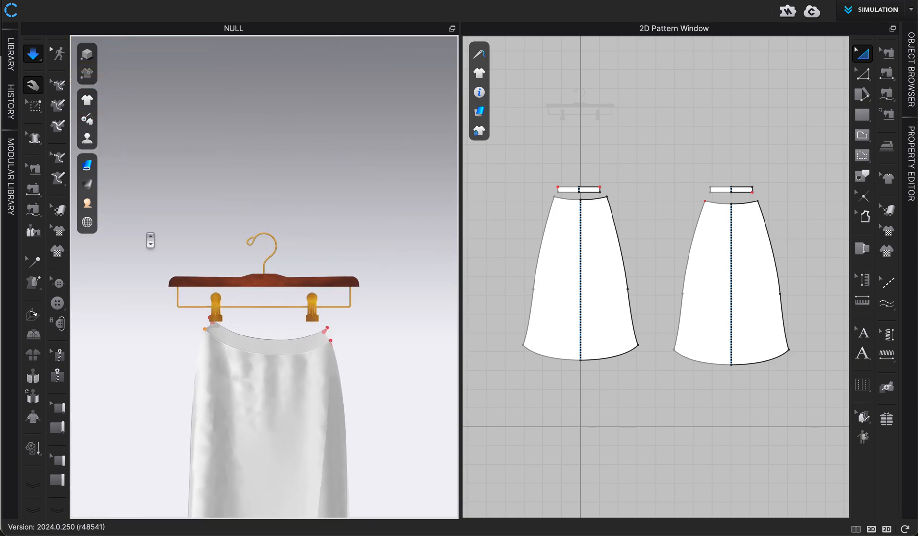
middle_click_drag(201, 273, 266, 172)
left_click(35, 106)
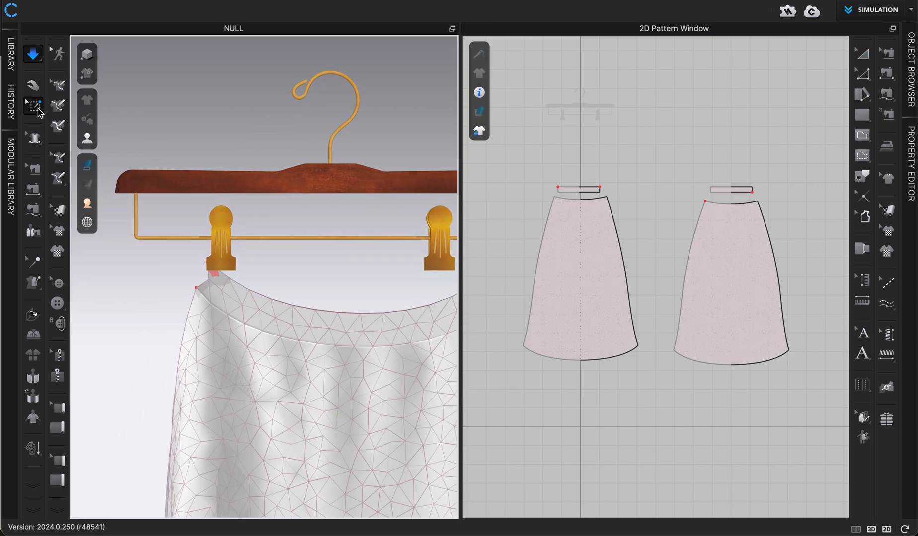
scroll(231, 368, "up", 2)
scroll(231, 368, "up", 2)
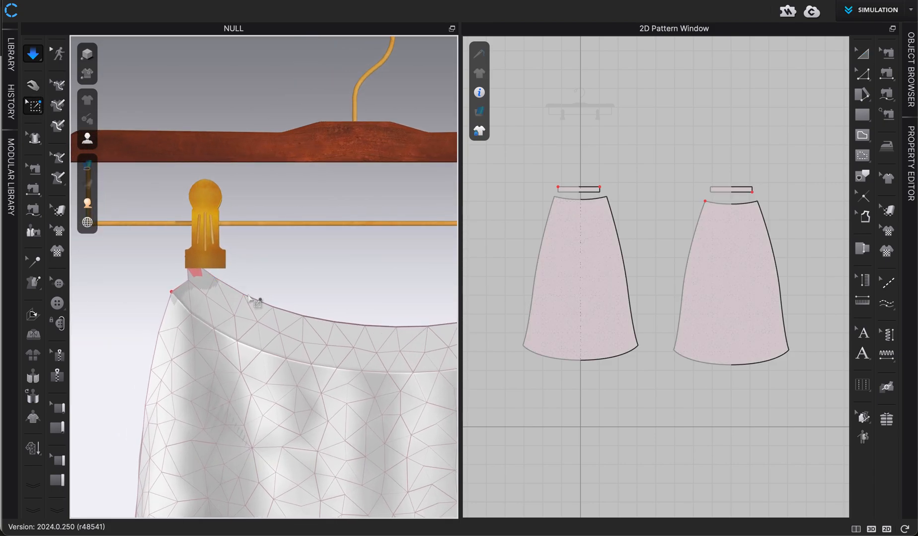
mouse_move(247, 298)
left_mouse_down()
mouse_move(241, 281)
mouse_move(246, 300)
left_mouse_up()
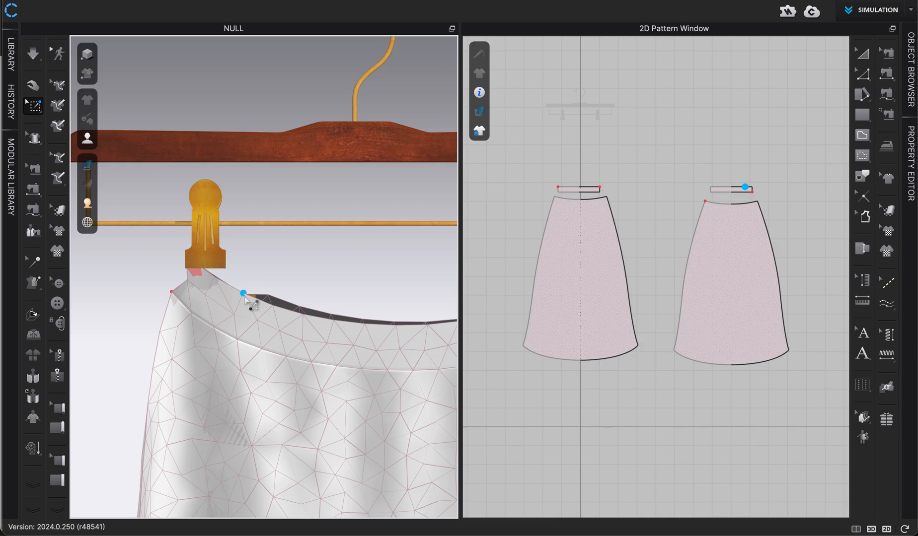
scroll(246, 297, "up", 3)
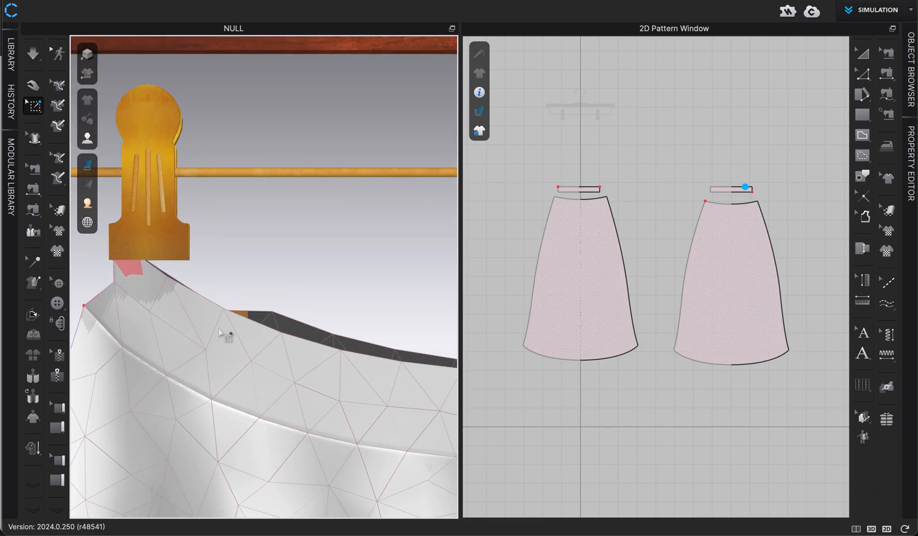
left_click(224, 314)
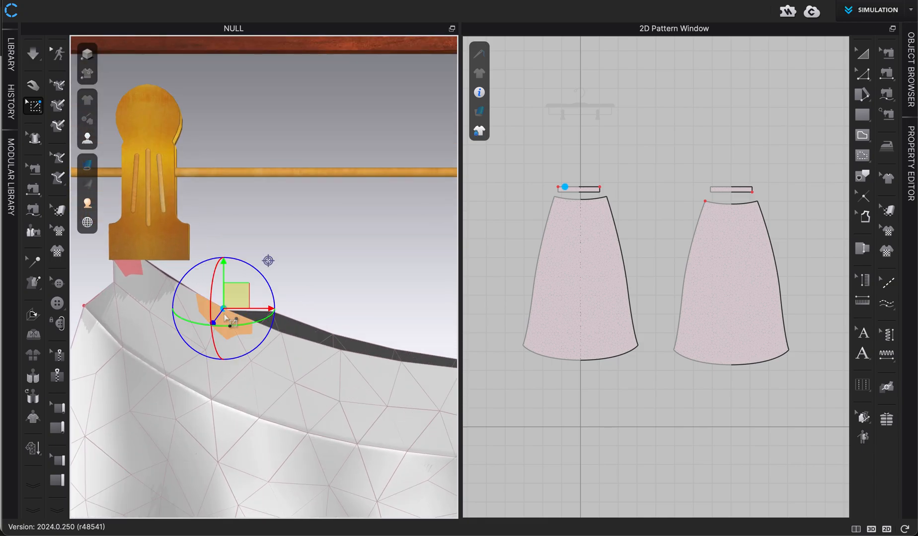
left_click_drag(236, 292, 217, 253)
key("space")
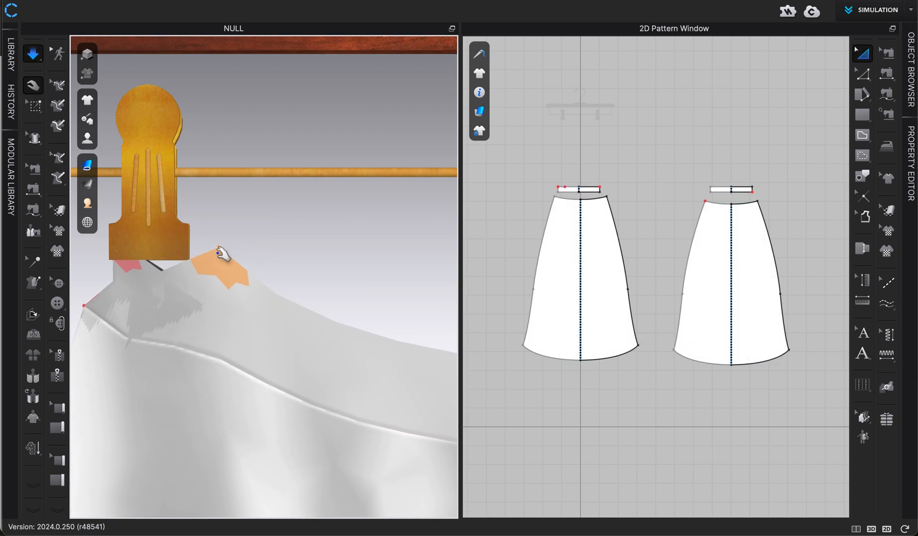
Add a pin on the front waistband's top edge between the existing pins at the left clip and raise it toward the clip.
left_click(33, 105)
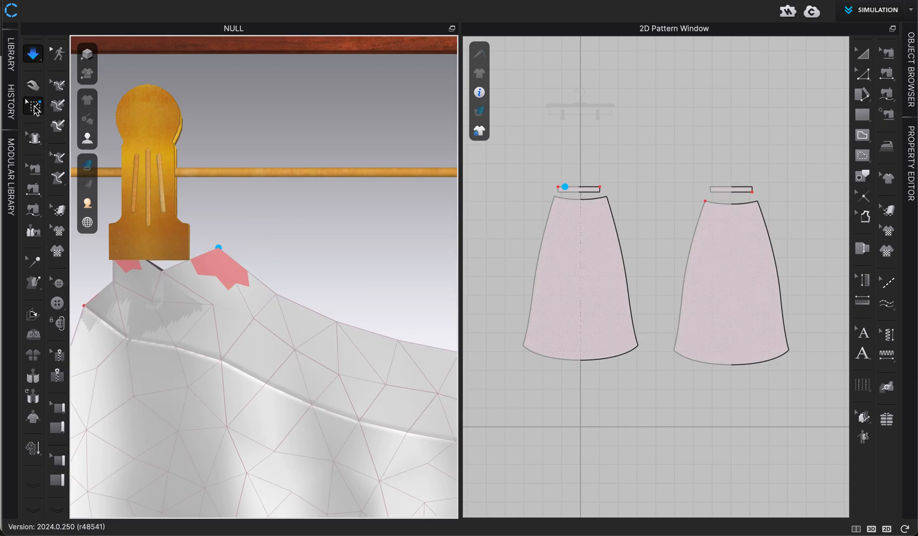
left_click(162, 272)
key("space")
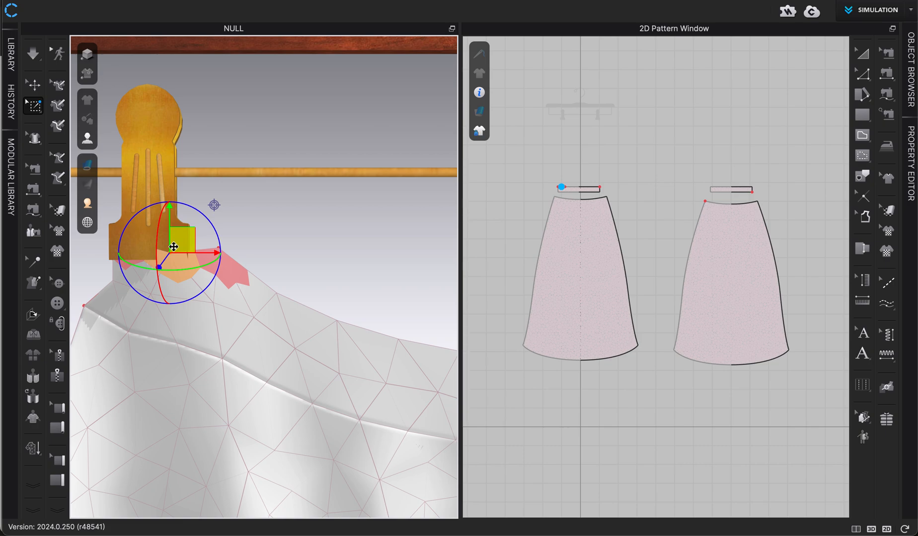
Simulate the skirt and delete the outer of the two front waistband pins beside the left clip.
key("space")
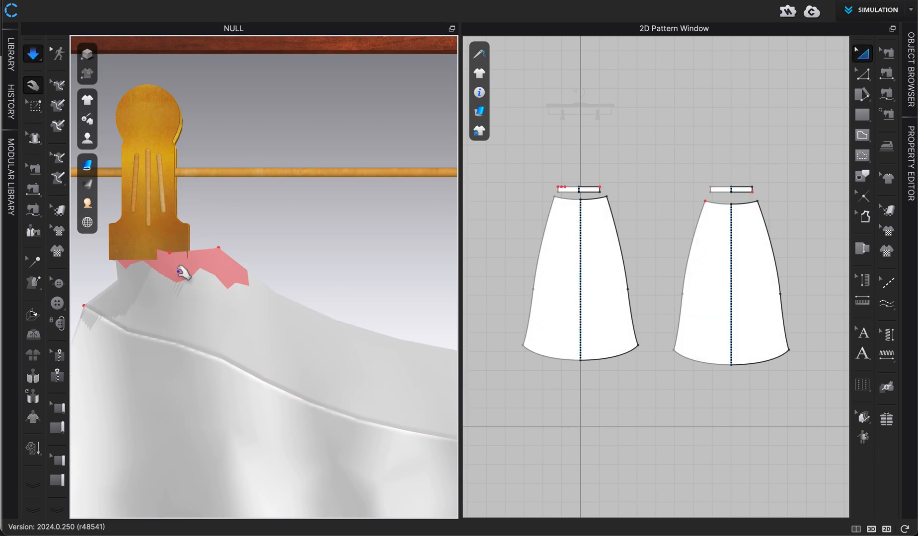
left_click(172, 268)
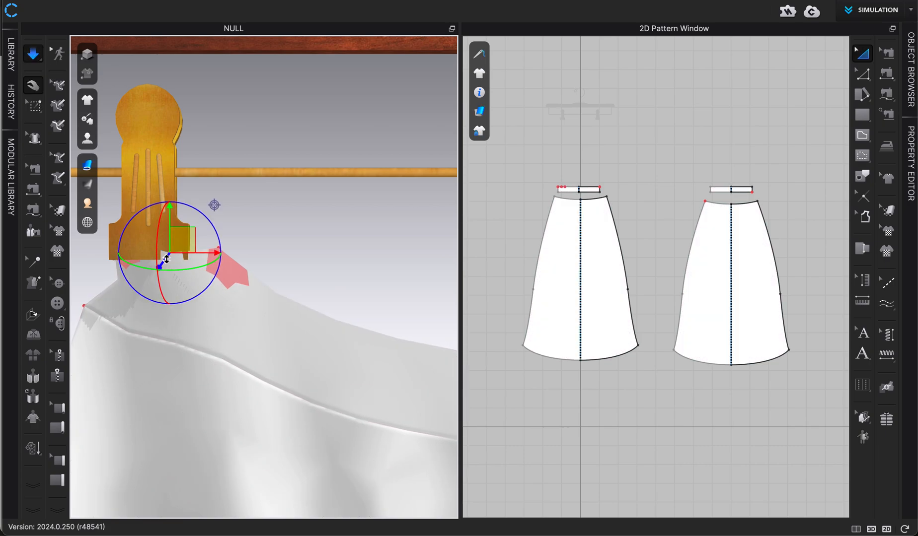
left_click(221, 264)
key("Delete")
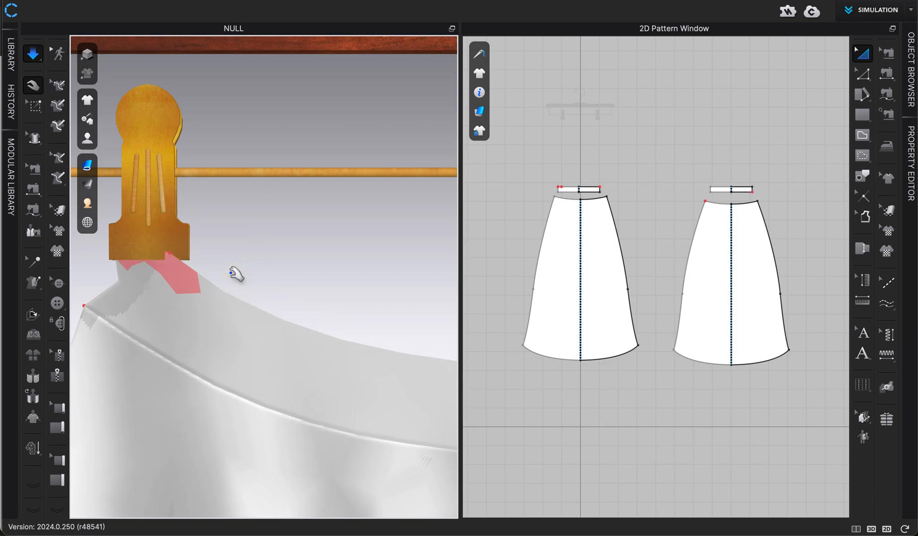
Viewed from the side, move the remaining front waistband pin inward between the left clip's jaws.
left_click(172, 259)
right_click_drag(172, 258, 330, 251)
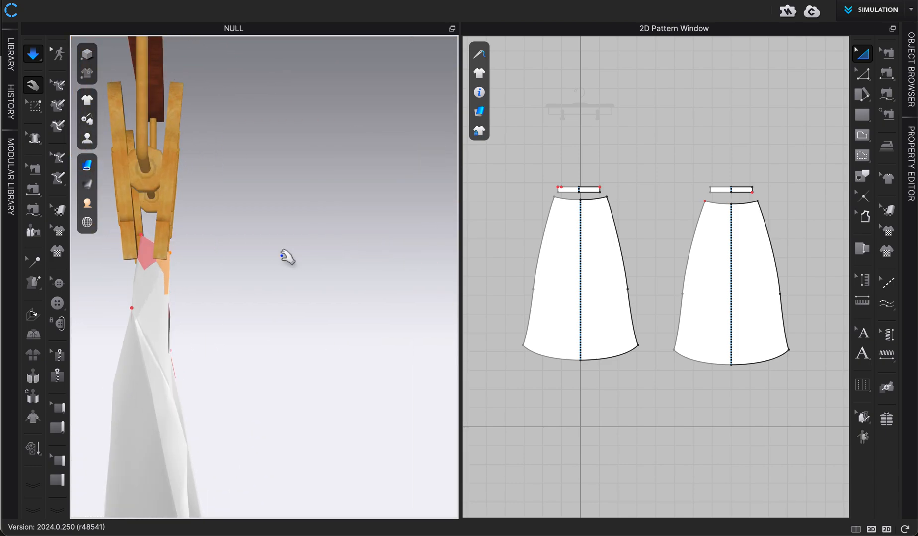
left_click_drag(171, 260, 156, 258)
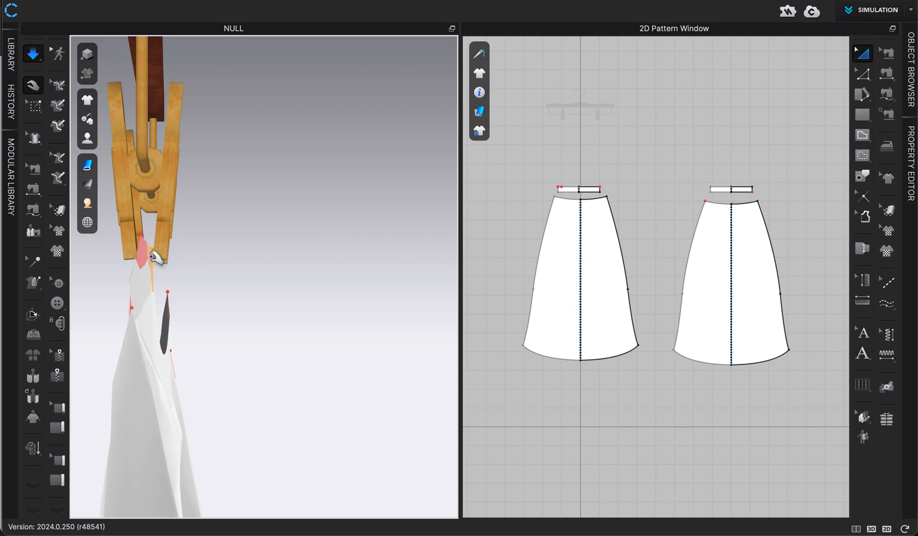
Adjust the position of the lower waistband pin at the left side seam below the left clip.
key("2")
scroll(246, 303, "up", 10)
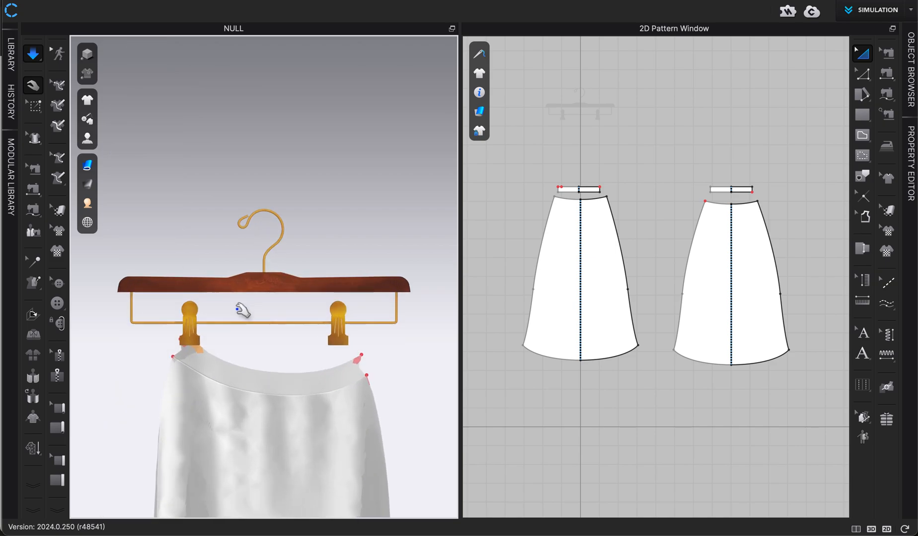
scroll(229, 345, "up", 3)
scroll(239, 248, "up", 5)
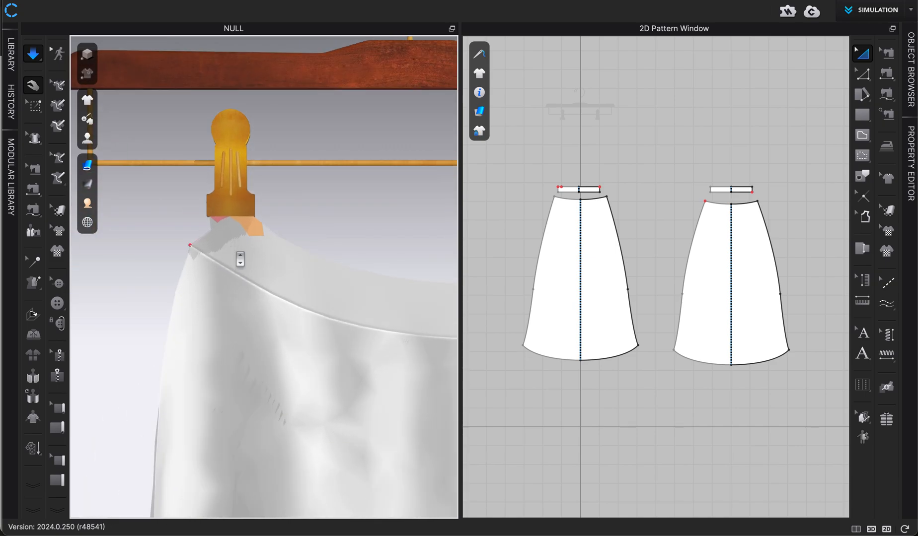
scroll(184, 242, "up", 3)
left_click(180, 240)
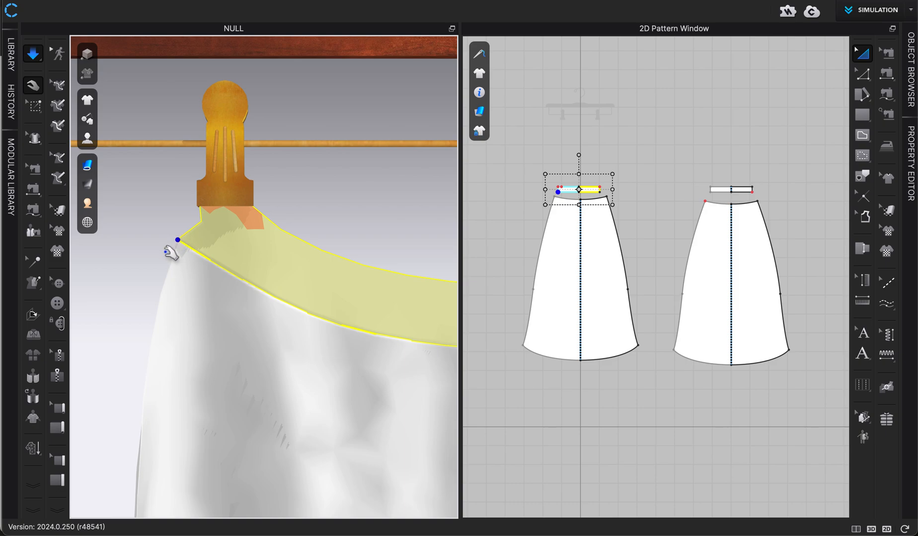
left_click(175, 200)
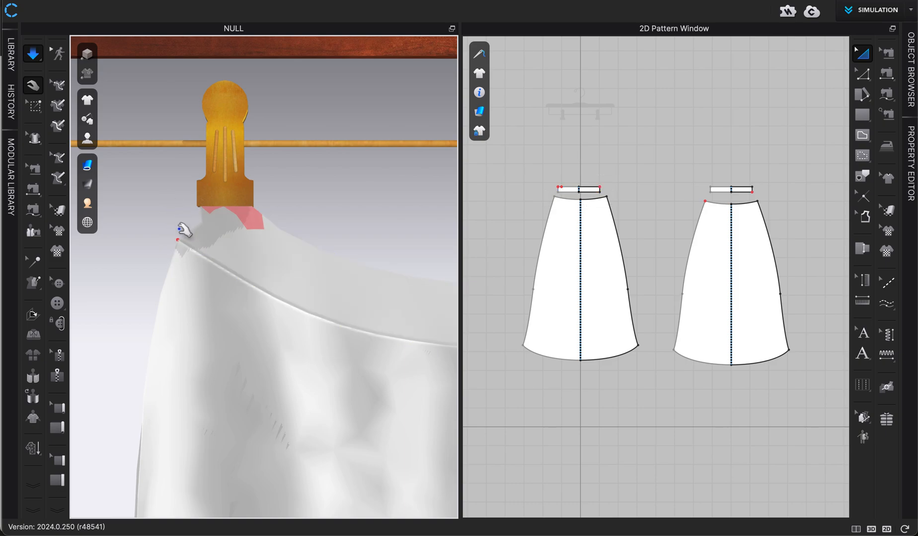
mouse_move(177, 241)
left_mouse_down()
mouse_move(172, 253)
mouse_move(178, 250)
left_mouse_up()
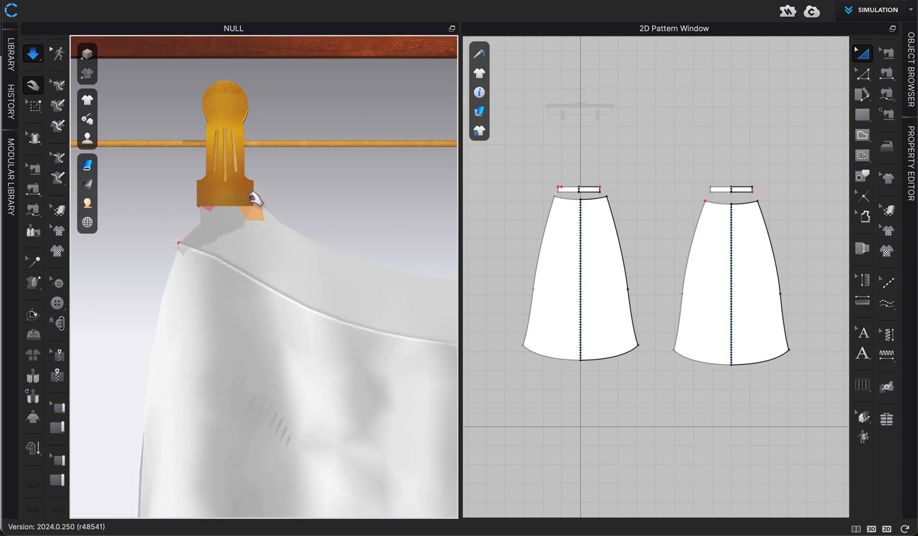
left_click(203, 223)
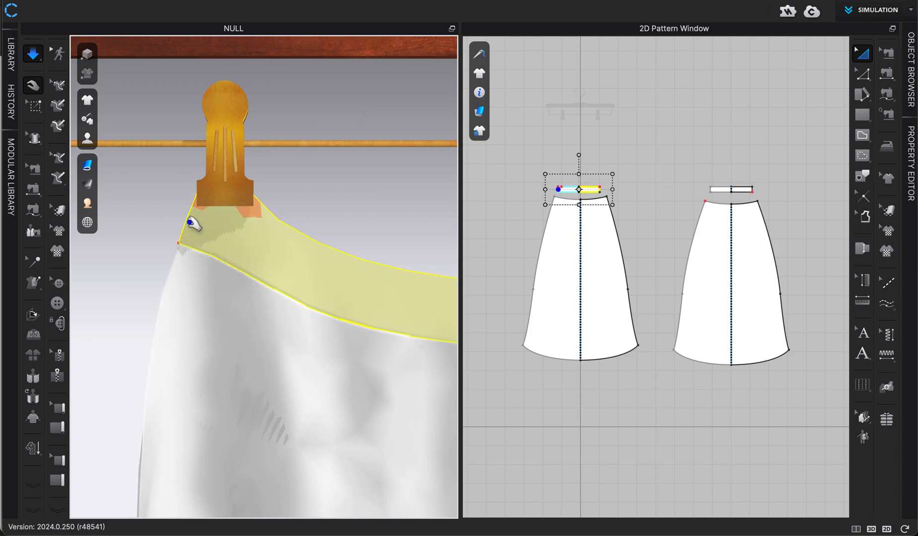
left_click(144, 201)
mouse_move(178, 243)
left_mouse_down()
mouse_move(187, 243)
mouse_move(163, 233)
mouse_move(176, 238)
left_mouse_up()
scroll(181, 207, "up", 5)
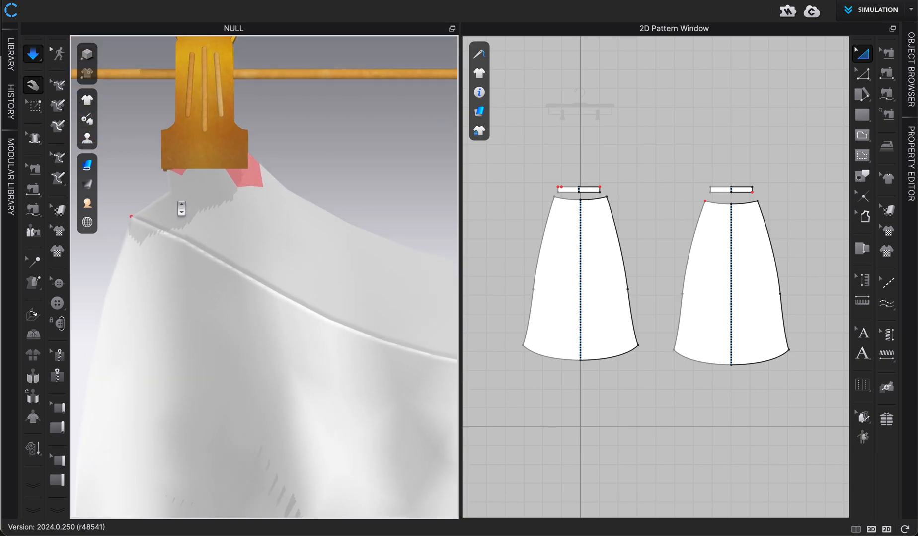
Pin the waistband's left side edge between its corners and pull it outward beside the left clip.
left_click(34, 105)
left_click_drag(164, 188, 140, 182)
left_click(138, 113)
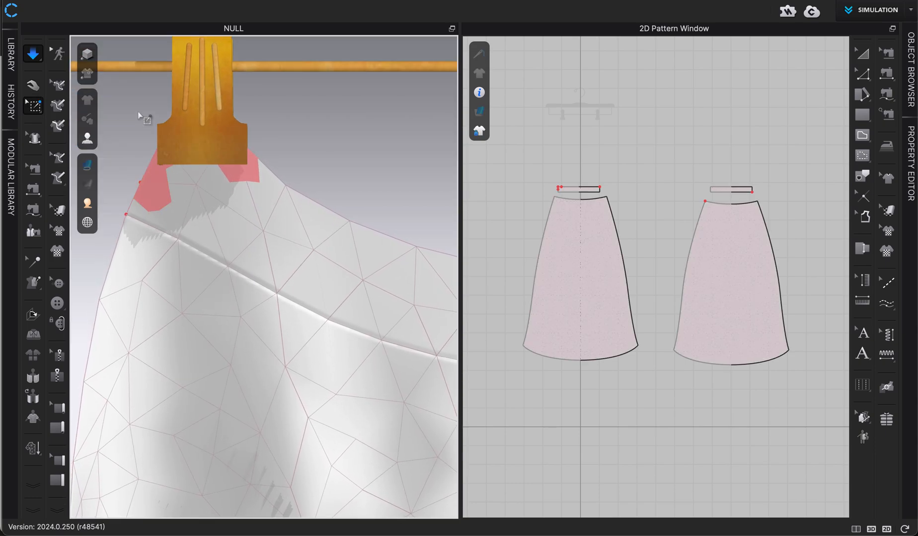
Viewed from the side, raise the right side seam's upper and lower pins toward the opening between the right clip's jaws.
key("2")
scroll(229, 294, "up", 5)
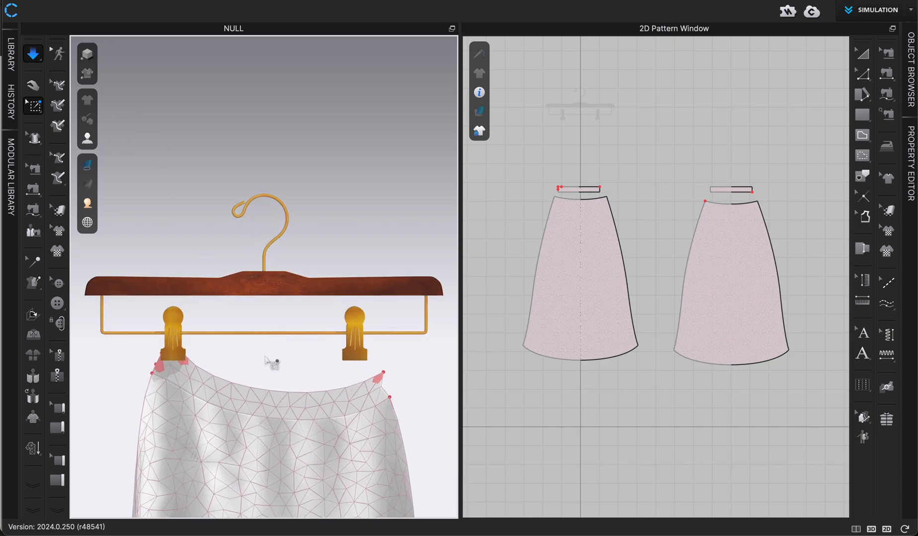
middle_click_drag(265, 356, 232, 273)
right_click_drag(344, 291, 275, 288)
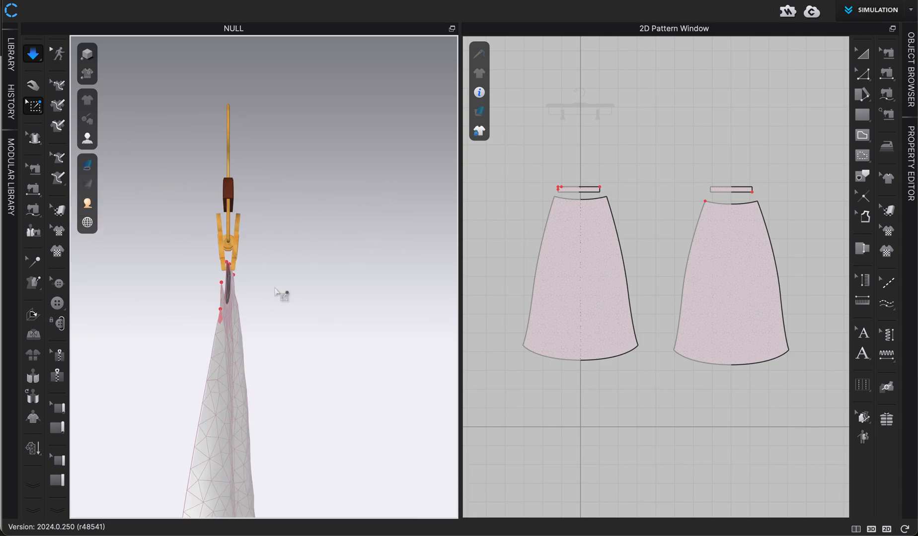
scroll(280, 294, "up", 5)
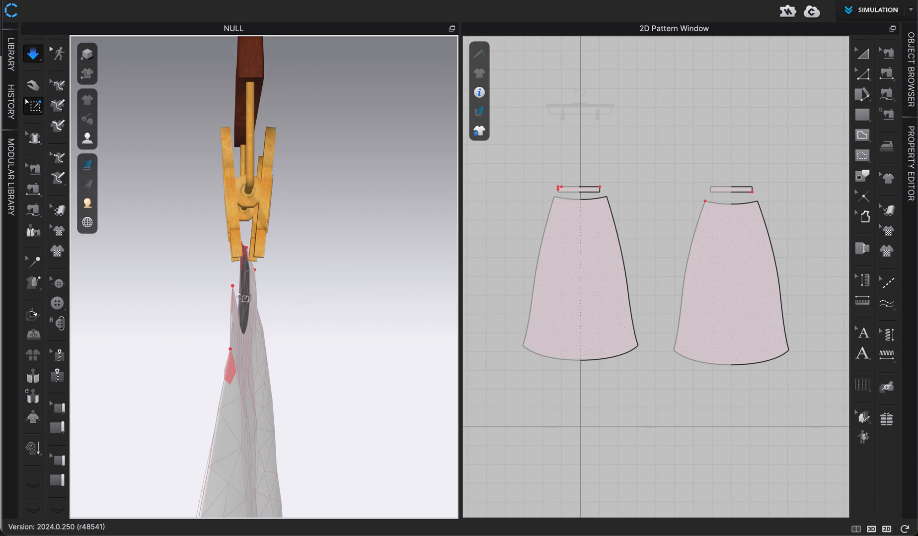
left_click_drag(234, 288, 245, 250)
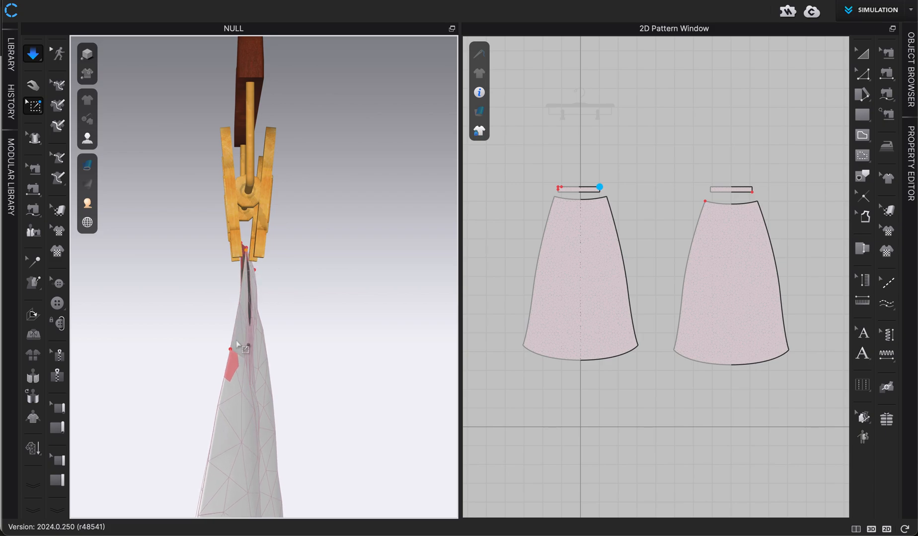
left_click_drag(230, 351, 244, 312)
Shift the right side seam's upper and lower waistband pins inward to bring that corner under the right clip.
key("2")
scroll(248, 322, "up", 5)
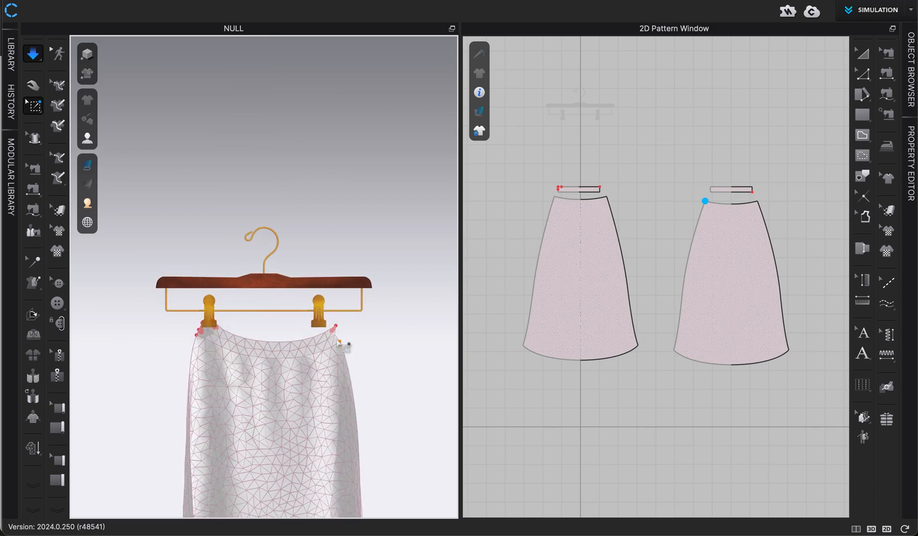
scroll(342, 336, "up", 5)
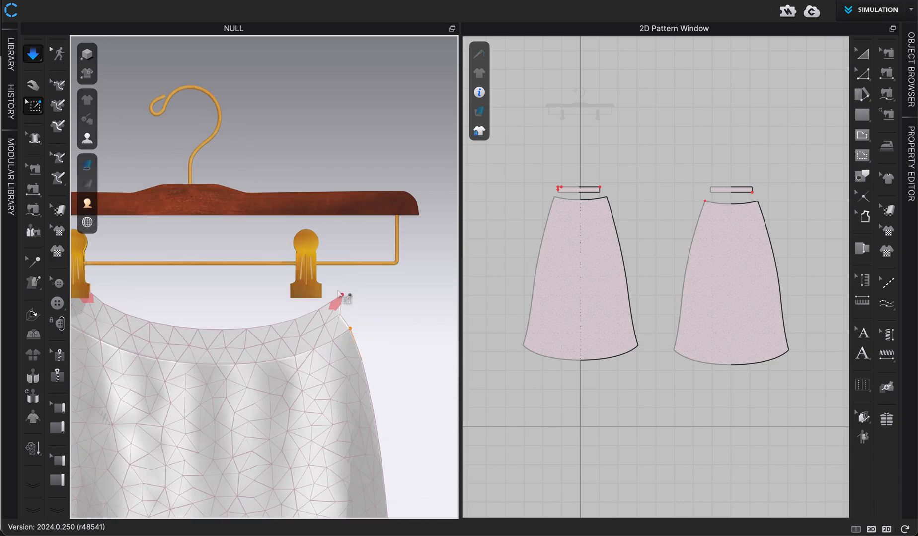
left_click_drag(342, 295, 321, 286)
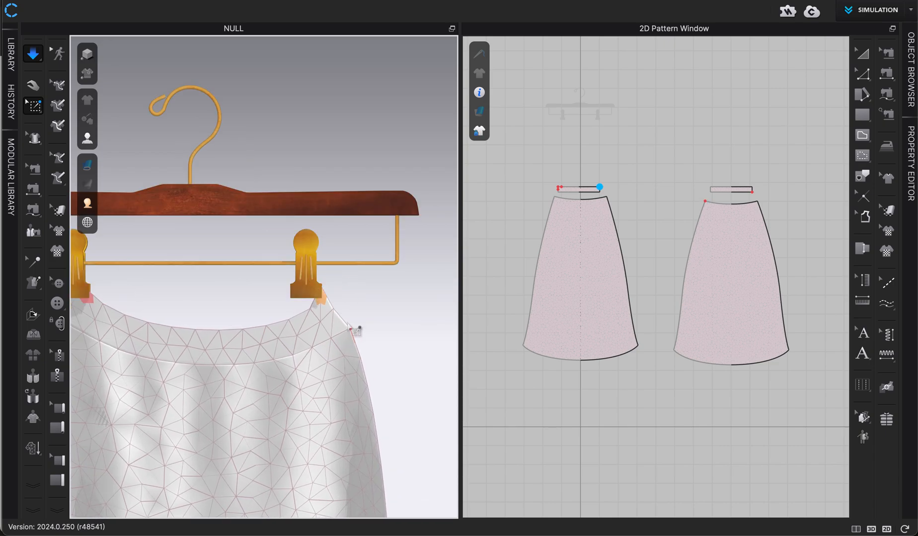
left_click_drag(351, 328, 330, 322)
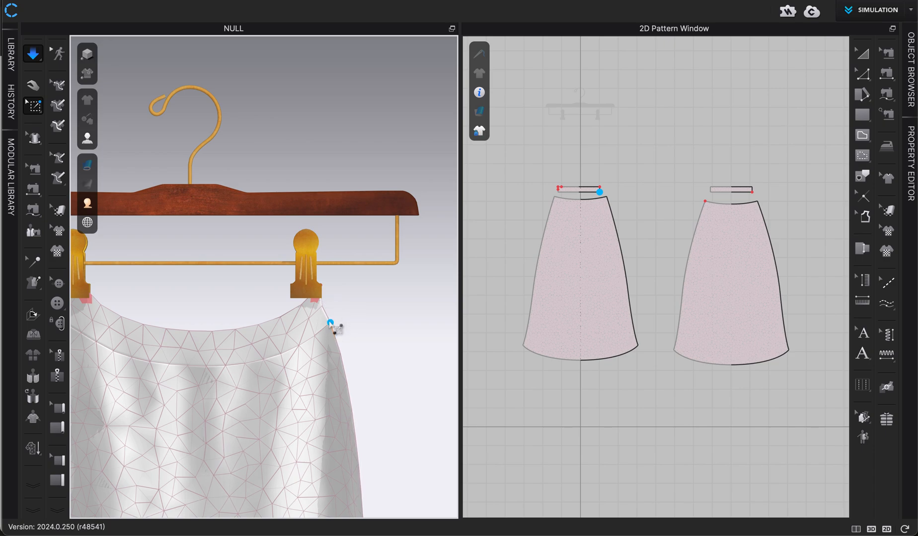
Pin the front waistband's top edge just inside the right clip and position the pin between the jaws.
left_click(302, 304)
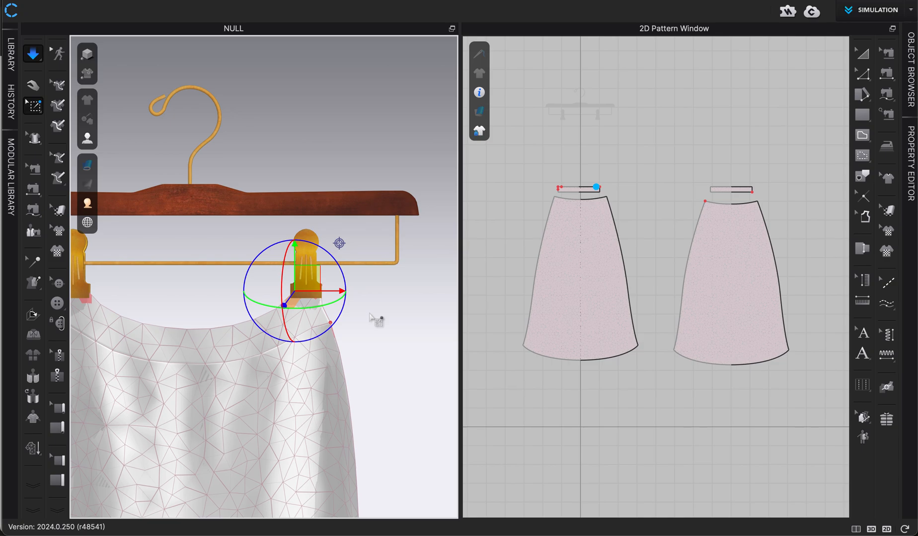
right_click_drag(376, 323, 303, 325)
scroll(345, 382, "up", 5)
middle_click_drag(349, 389, 305, 388)
left_click(369, 396)
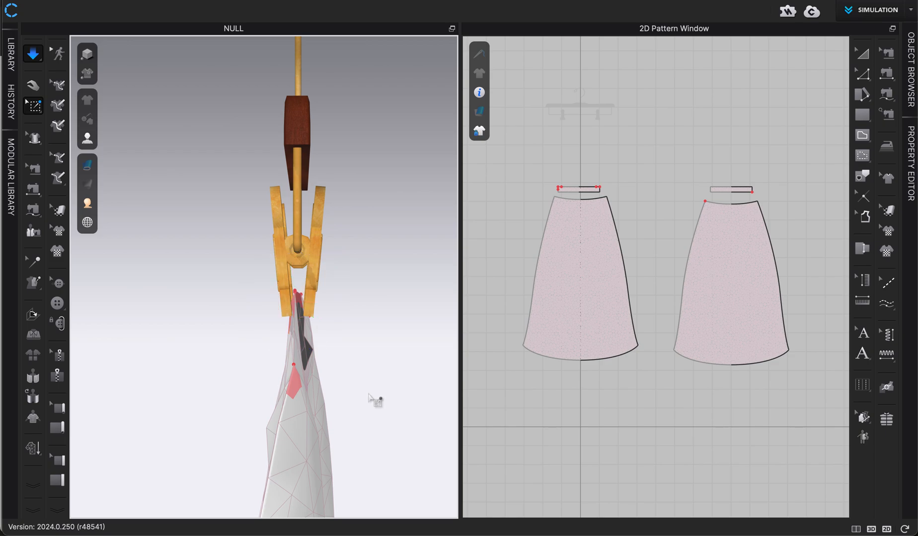
Fine-tune the inner top-edge pin and the lower side seam pin around the right clip.
key("2")
scroll(370, 395, "up", 10)
scroll(381, 386, "up", 6)
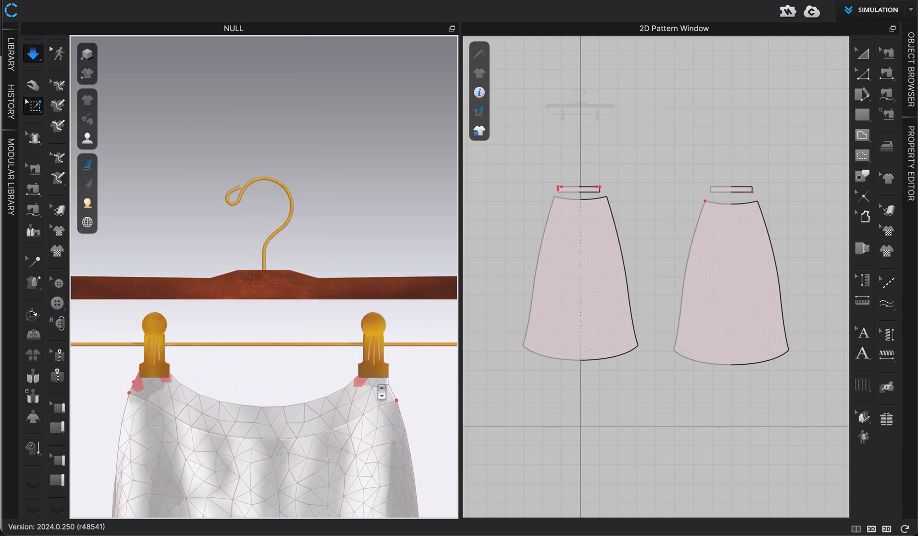
left_click_drag(297, 297, 303, 295)
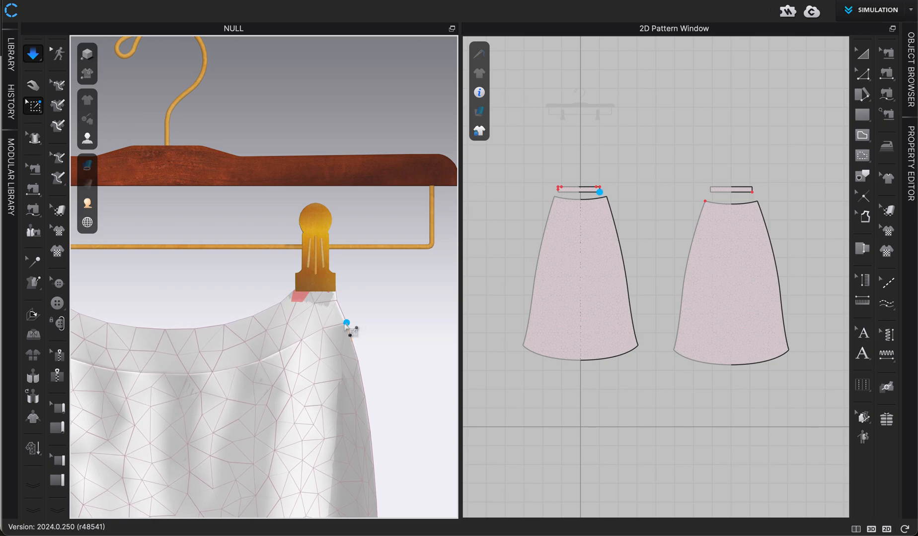
Examine how the waistband sits in both clips from the side, back and front.
scroll(417, 317, "down", 3)
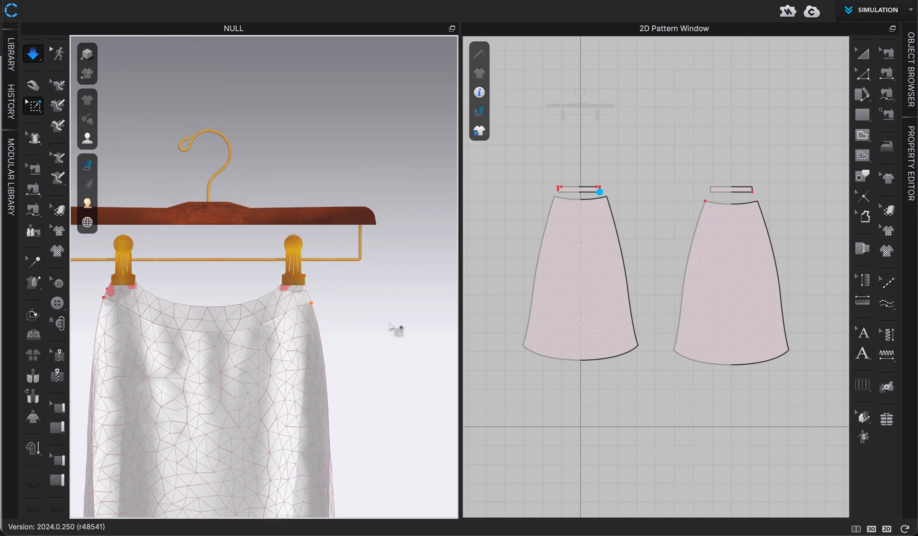
middle_click_drag(390, 323, 420, 261)
right_click_drag(419, 261, 301, 264)
right_click_drag(352, 281, 237, 308)
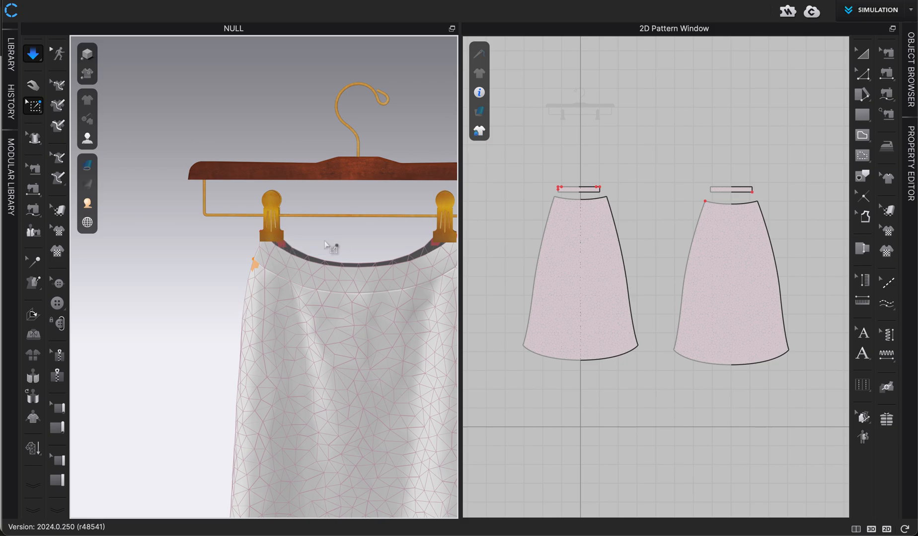
right_click_drag(348, 240, 306, 240)
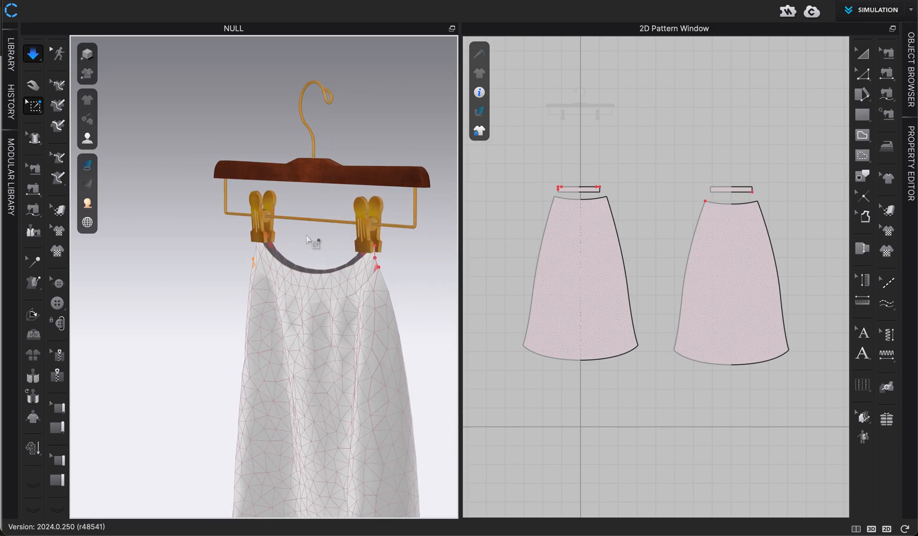
key("2")
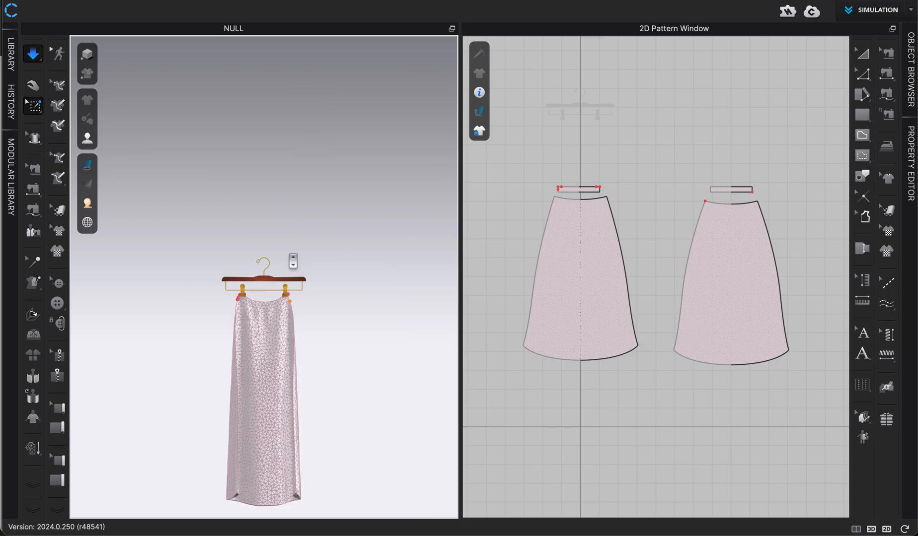
scroll(260, 308, "up", 10)
middle_click_drag(229, 380, 270, 317)
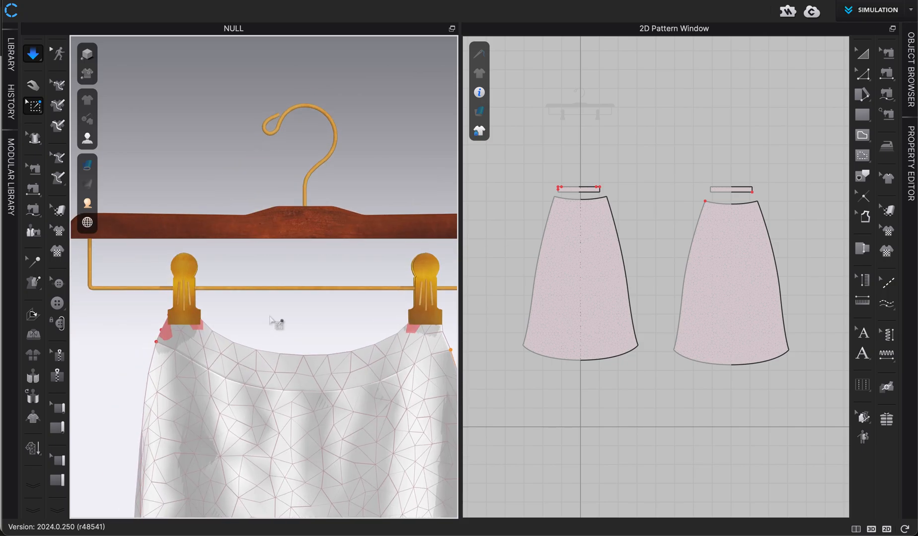
Select the inner waistband pin at the left clip and rerun the simulation to drape the skirt on the hanger.
left_click(207, 333)
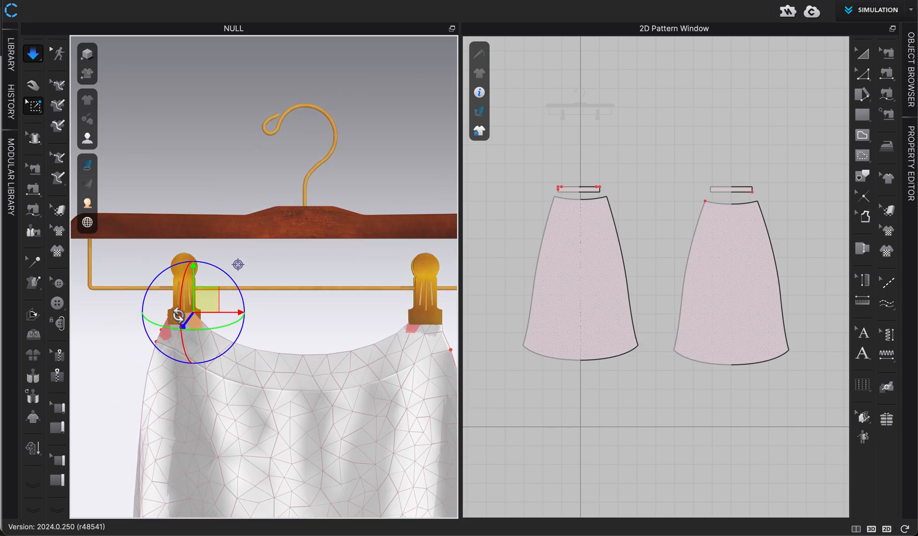
key("space")
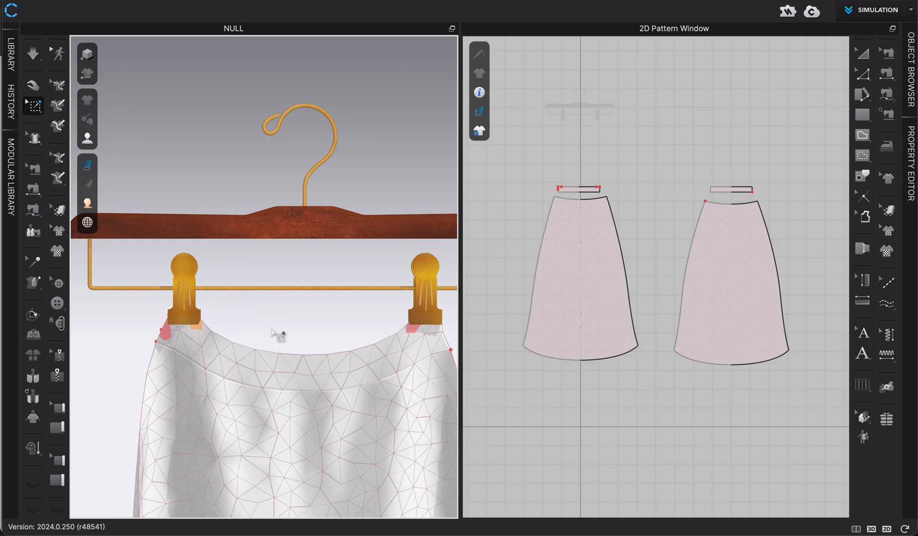
scroll(272, 319, "down", 5)
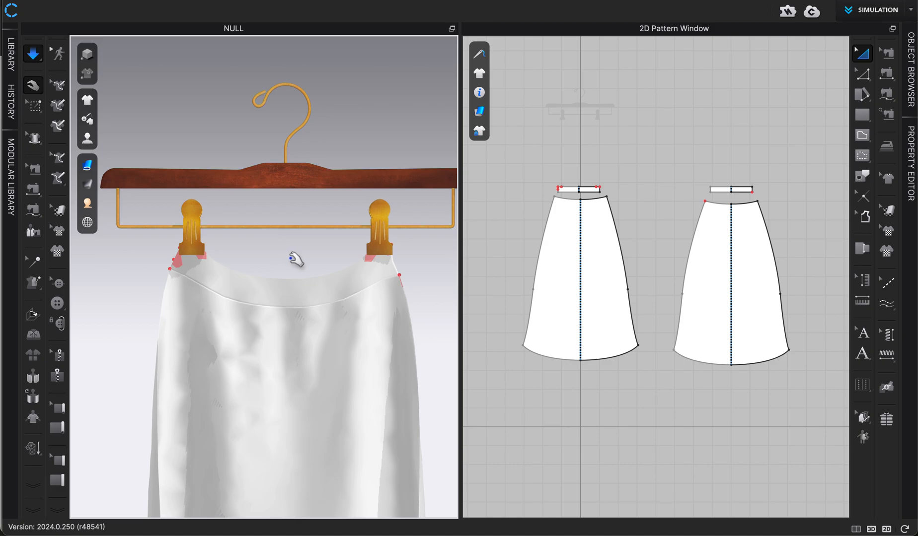
scroll(257, 220, "down", 2)
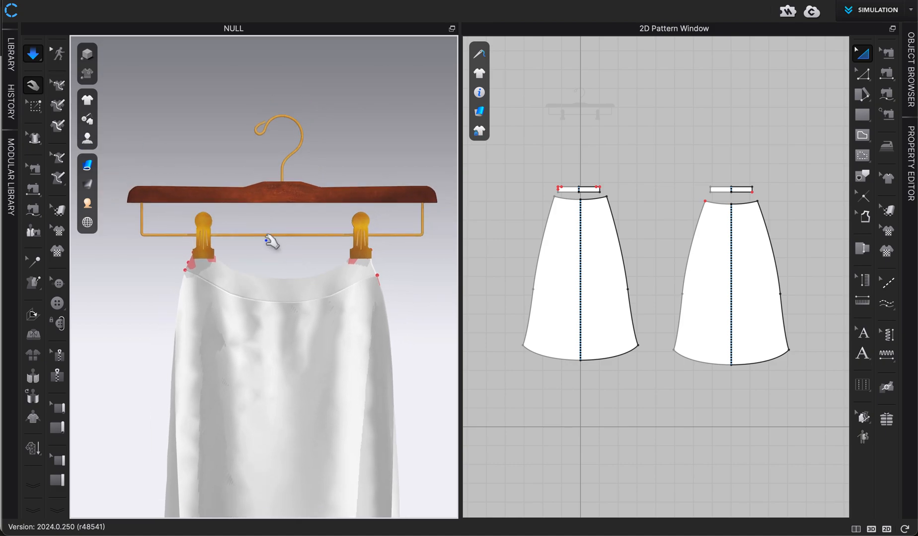
scroll(273, 154, "down", 3)
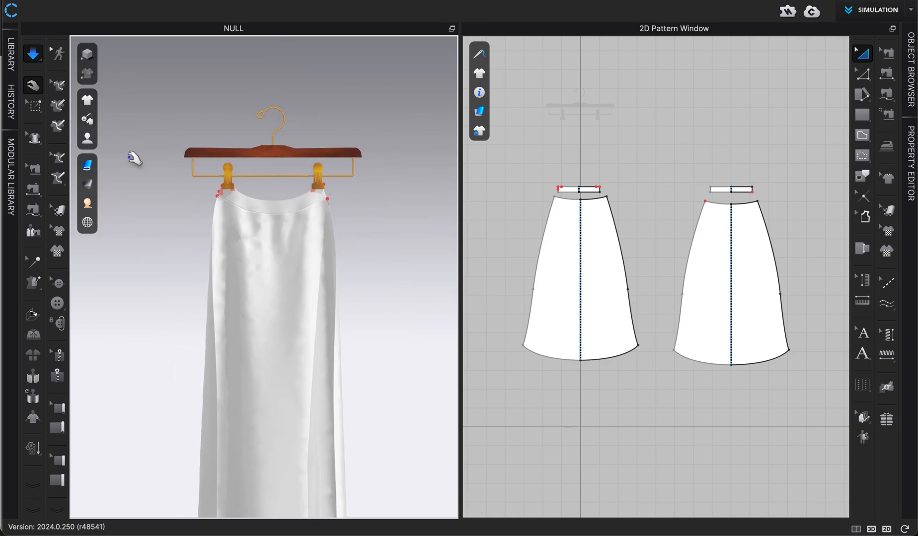
Stop the simulation and switch from mesh selection to the tool for selecting and moving whole garment pieces.
left_click(33, 54)
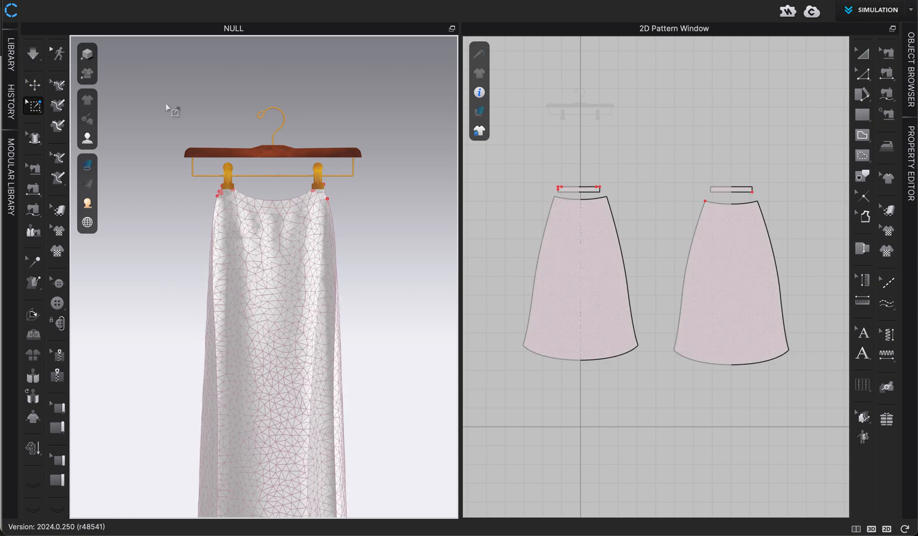
left_click(33, 84)
scroll(200, 102, "down", 3)
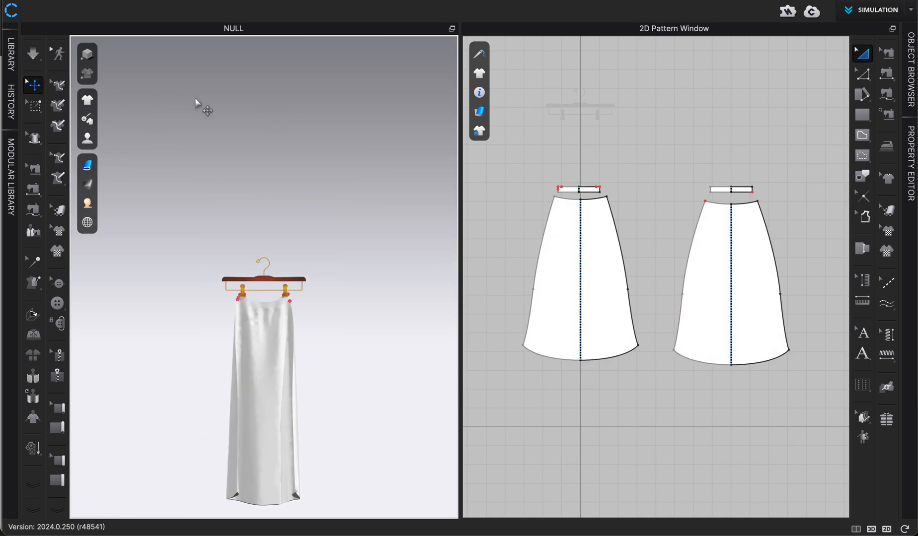
scroll(352, 353, "up", 2)
scroll(353, 212, "up", 5)
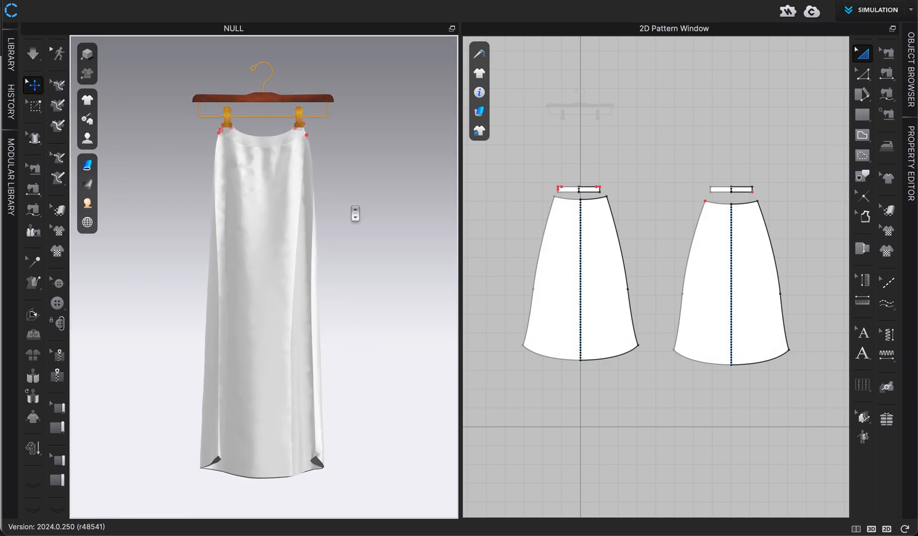
scroll(355, 214, "down", 2)
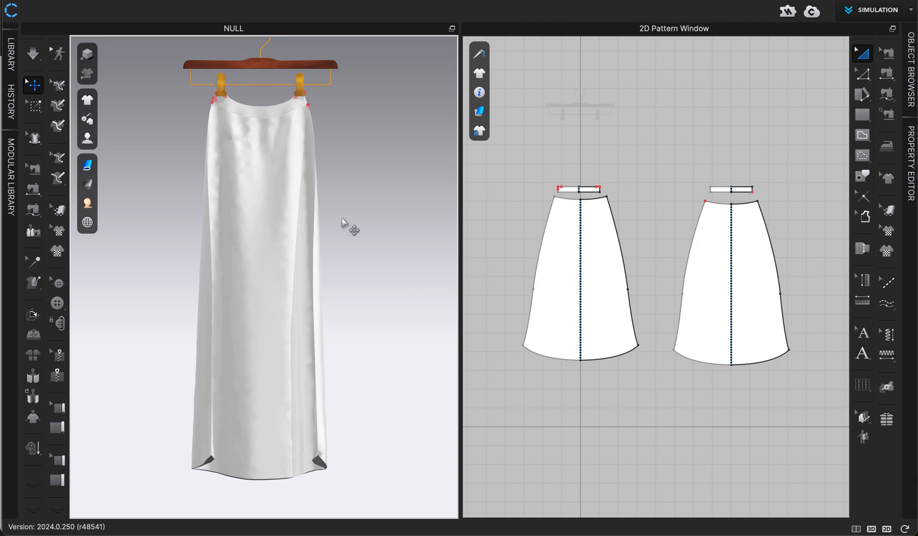
middle_click_drag(348, 226, 349, 241)
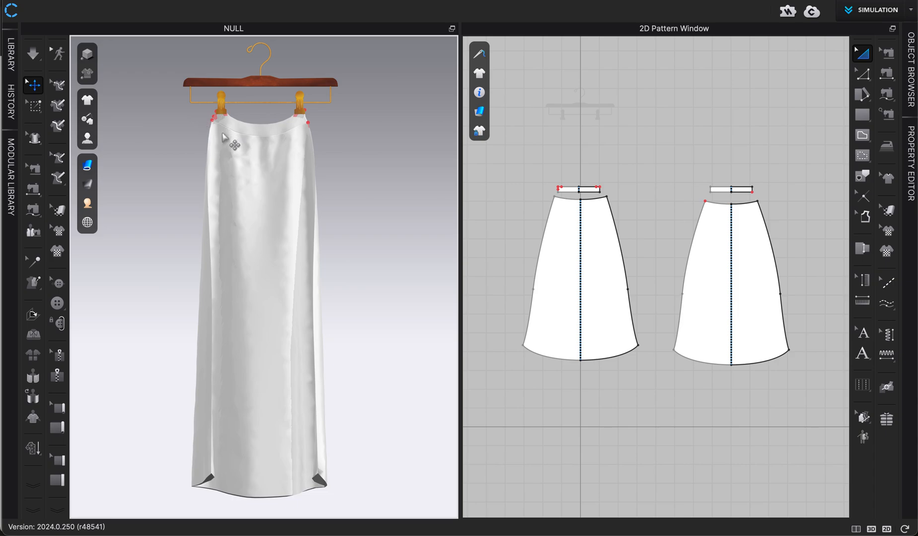
Try moving the whole skirt with its pins off the hanger, then briefly run the simulation.
key("super+a")
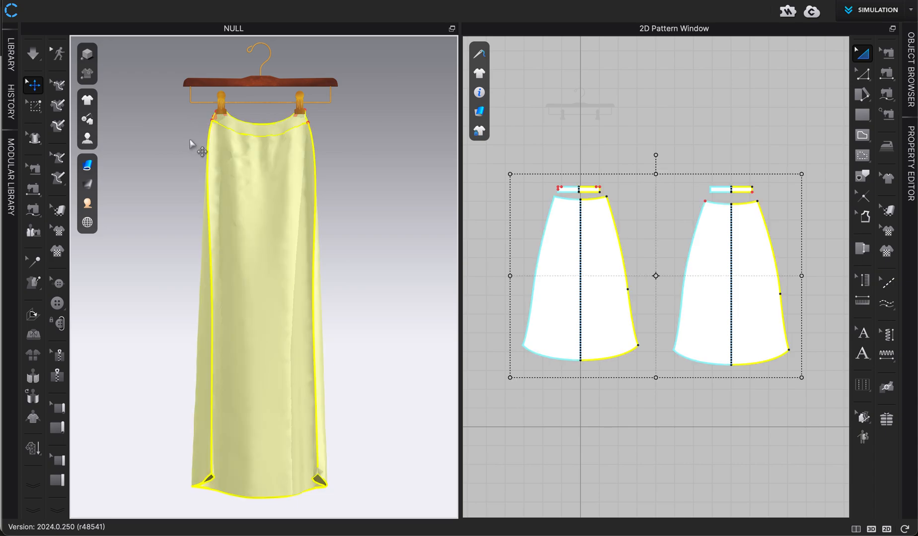
left_click(259, 169)
left_click_drag(260, 165, 385, 201)
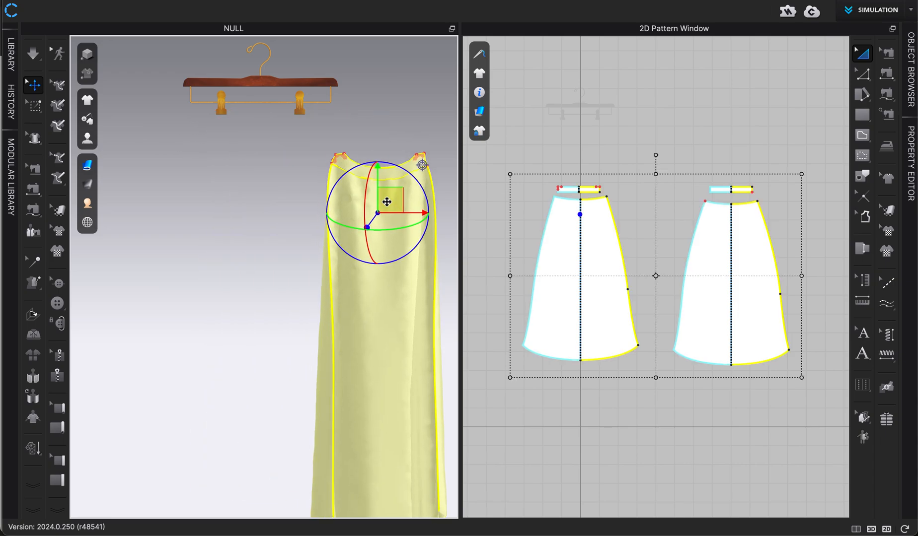
left_click(387, 61)
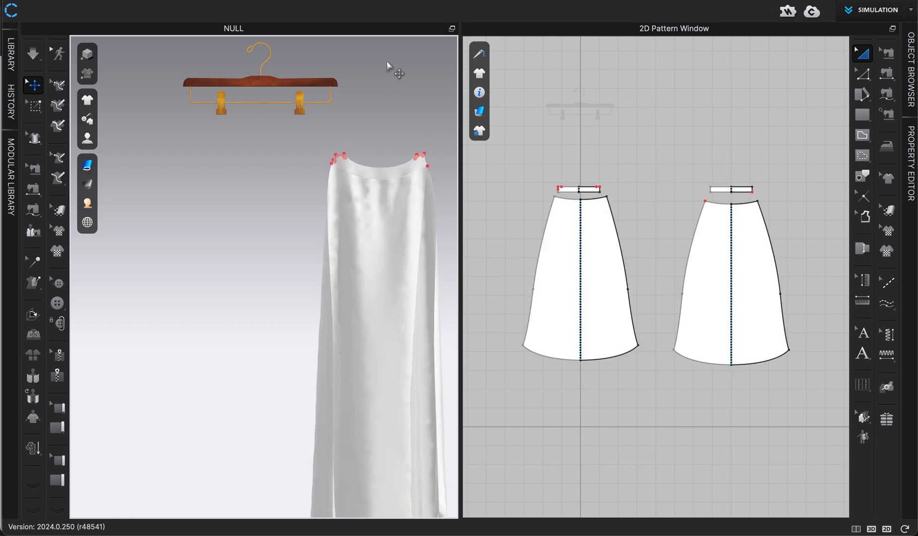
key("space")
key("space")
Undo the skirt's move away from the hanger and clear the selection.
key("ctrl+z")
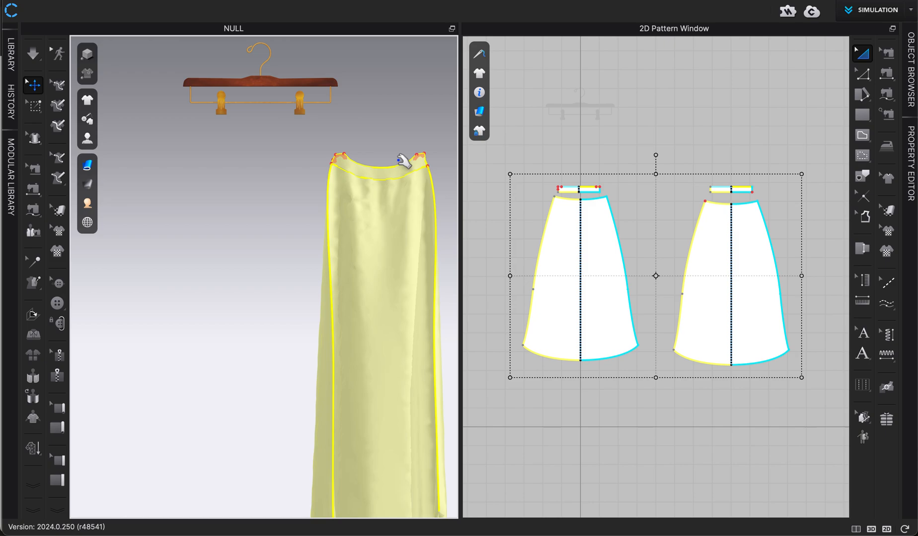
key("ctrl+z")
left_click(363, 175)
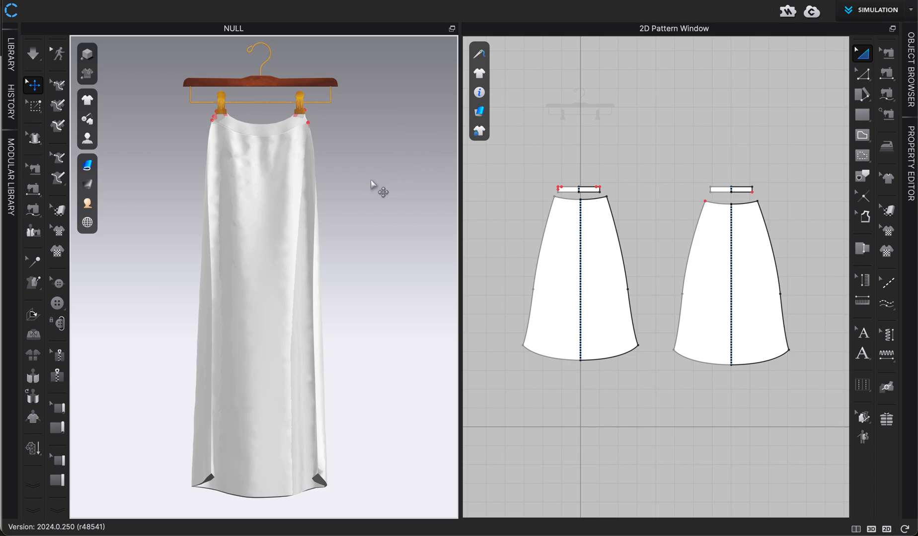
middle_click_drag(375, 189, 378, 155)
scroll(378, 155, "down", 1)
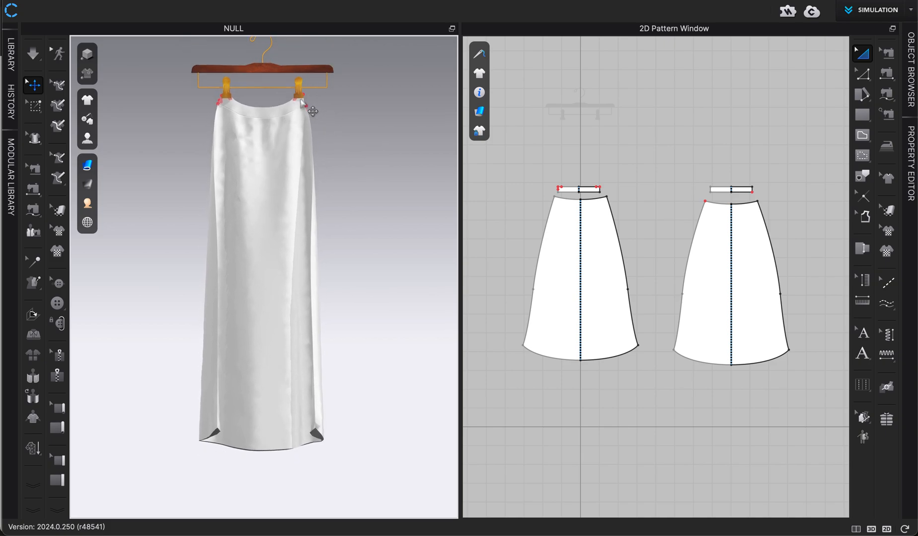
scroll(359, 210, "up", 1)
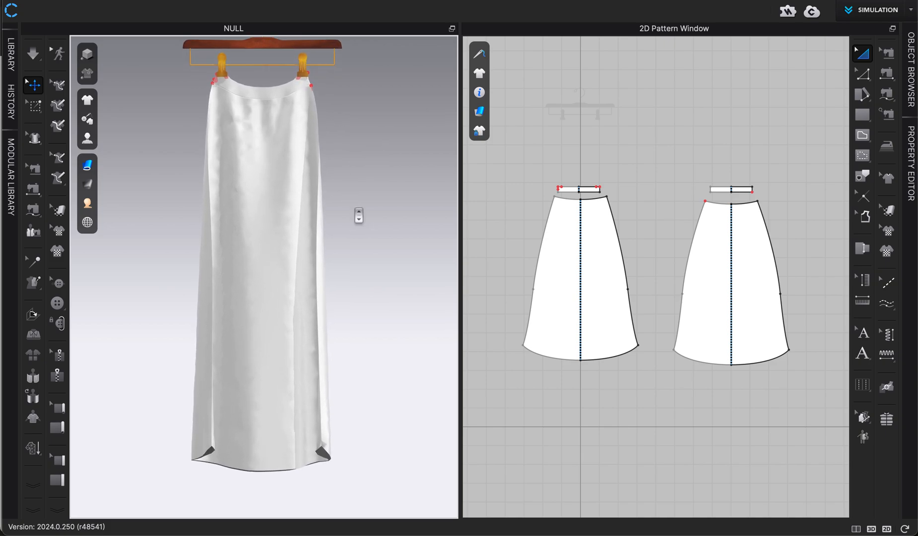
middle_click_drag(178, 189, 174, 208)
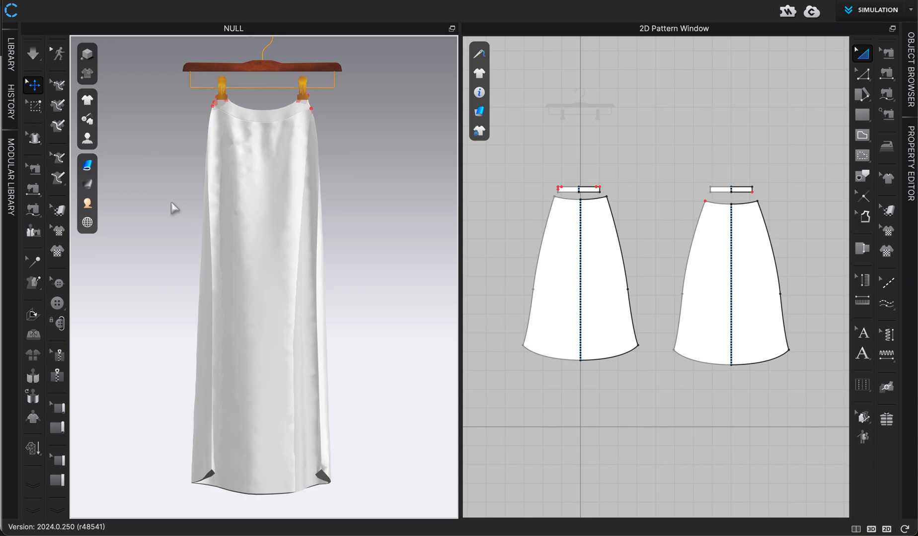
mouse_move(90, 101)
scroll(182, 142, "up", 2)
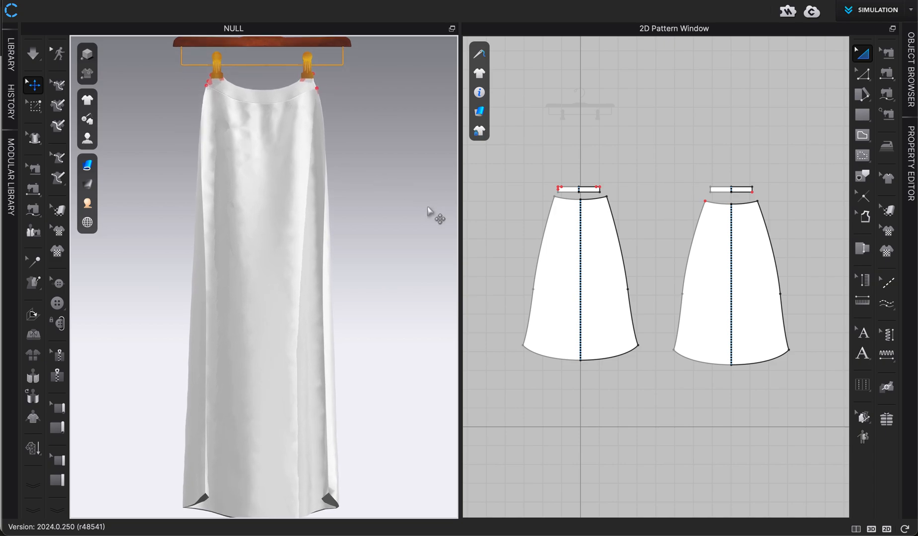
scroll(421, 318, "down", 2)
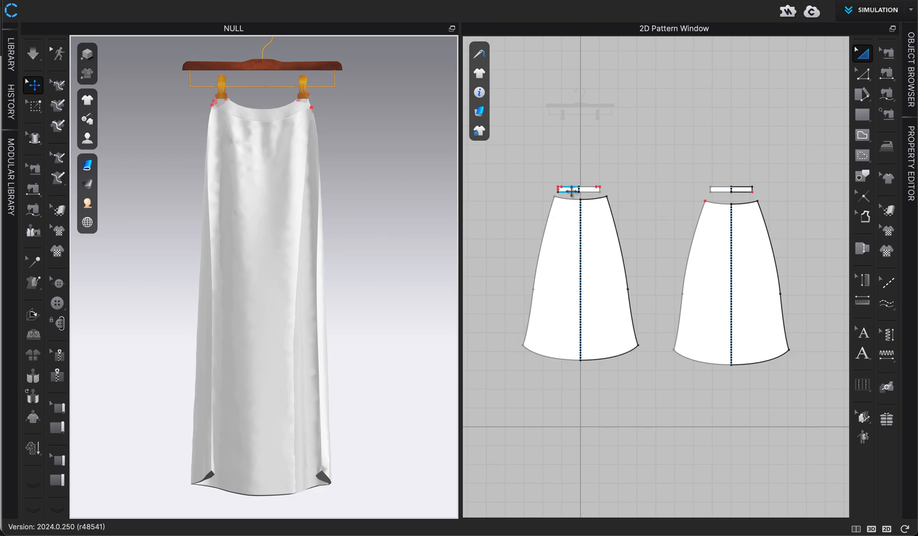
Turn on Solidify for the front waistband piece and run the simulation to test the stiffened waistband.
left_click(591, 189)
left_click(909, 184)
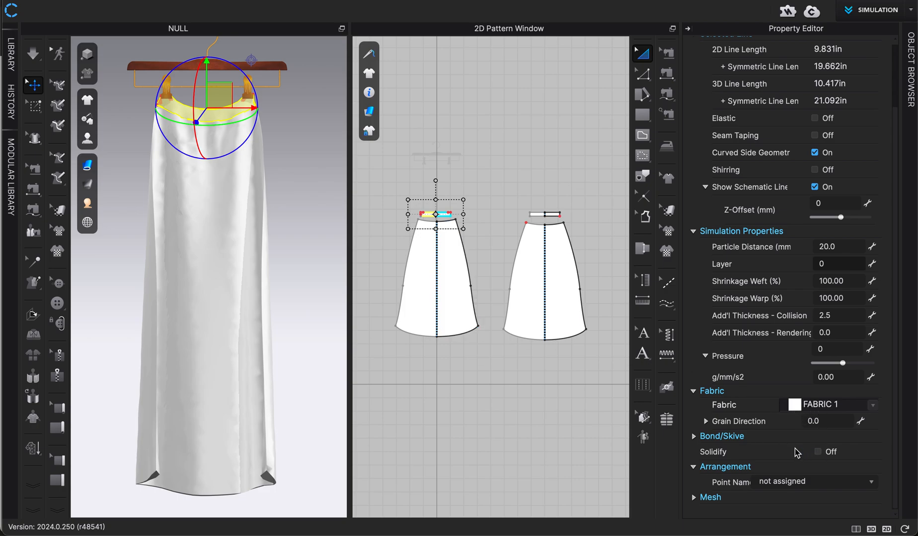
left_click(818, 452)
key("space")
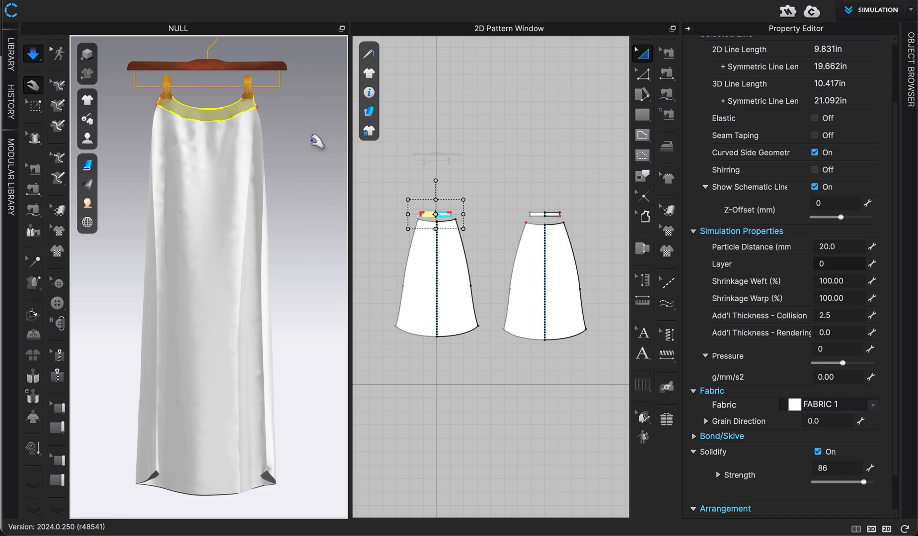
left_click(311, 136)
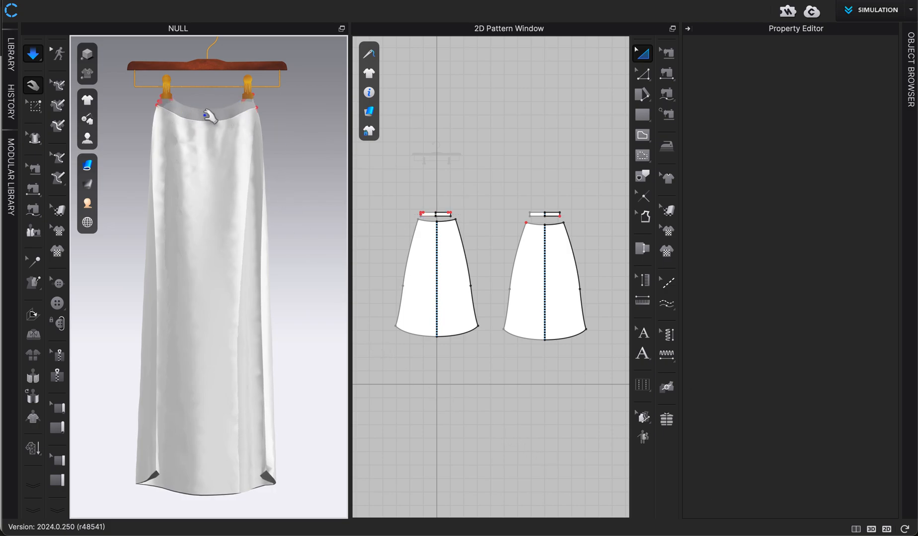
scroll(240, 120, "up", 5)
scroll(241, 241, "down", 3)
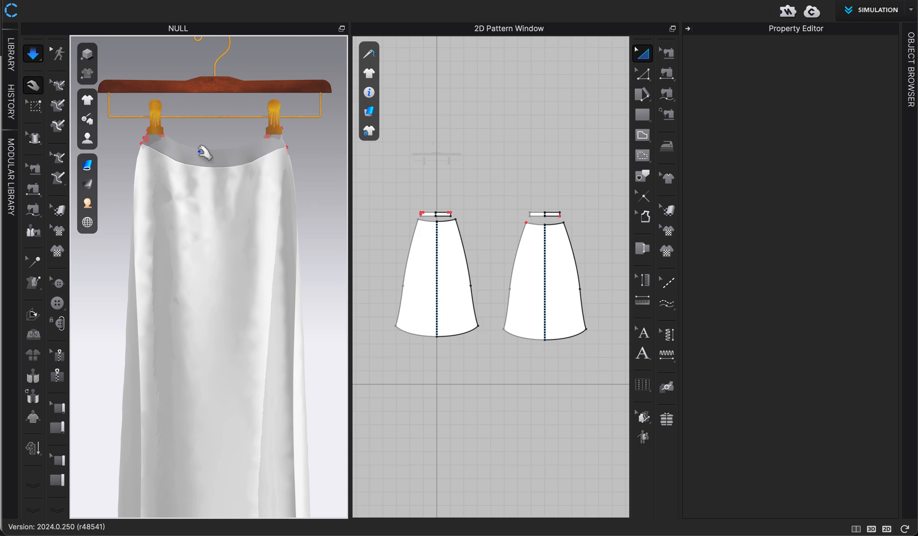
Turn off Solidify for the front waistband, clear the selection and close its properties.
left_click(222, 158)
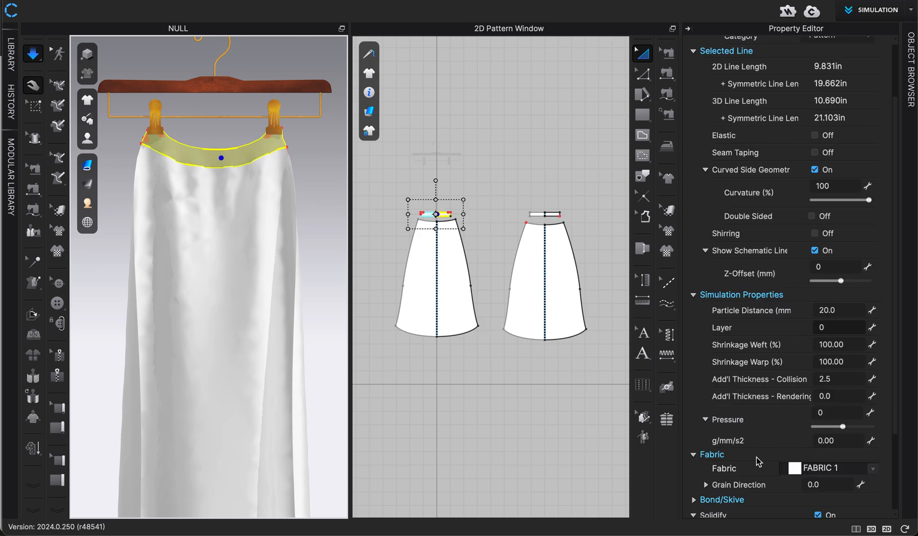
scroll(745, 482, "down", 4)
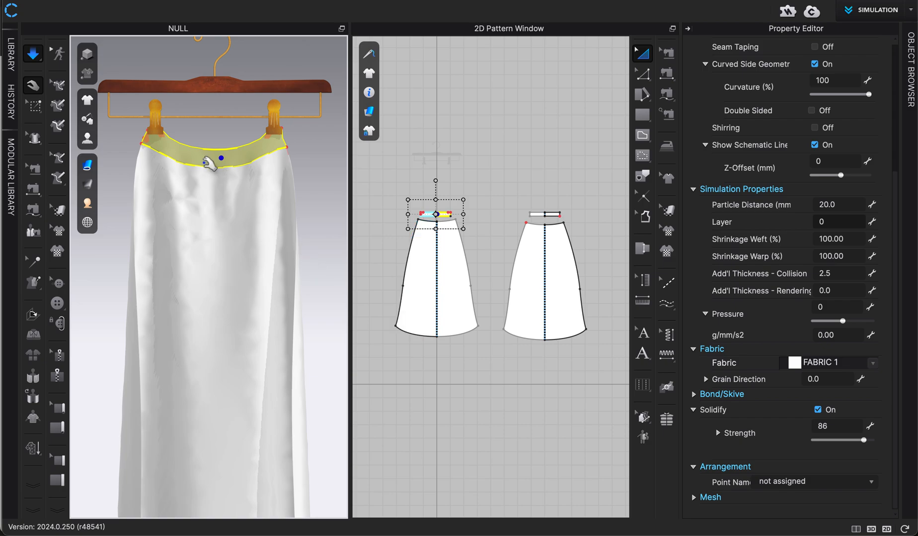
left_click(818, 411)
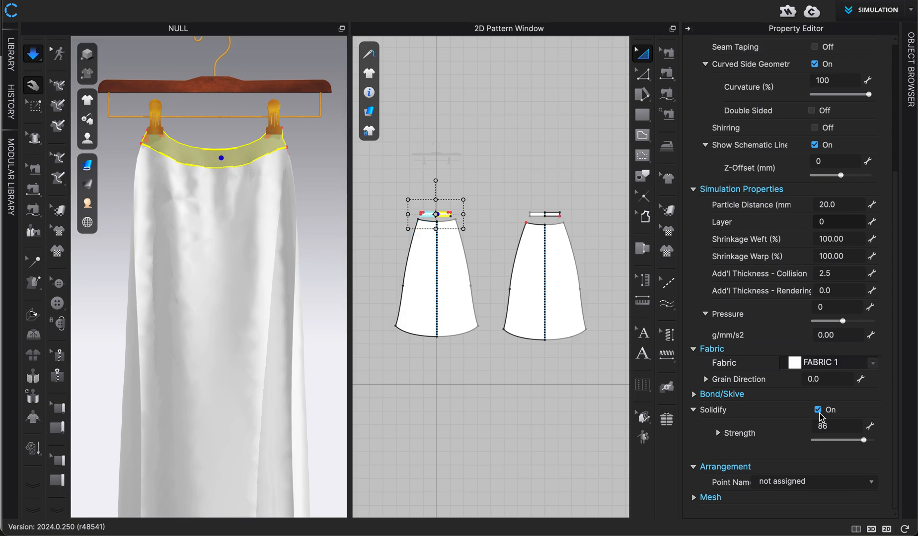
left_click(425, 169)
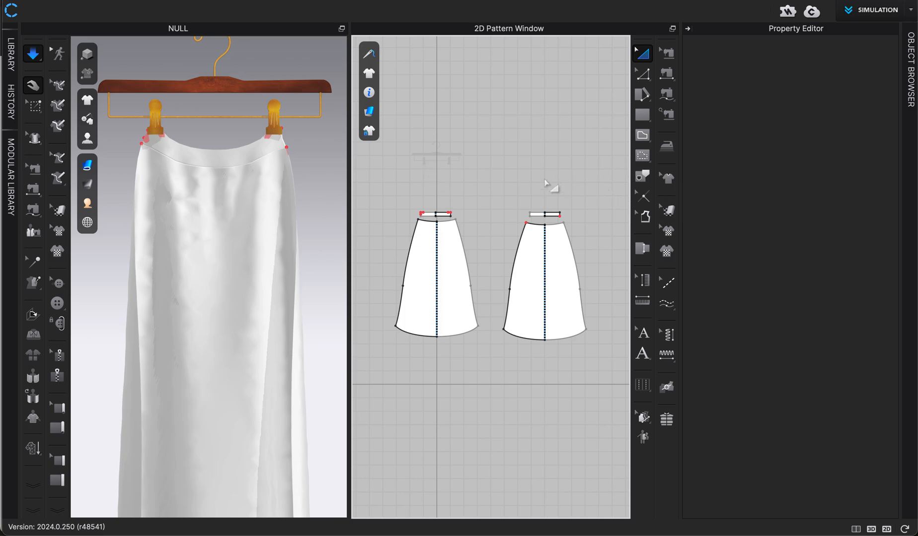
scroll(285, 195, "down", 2)
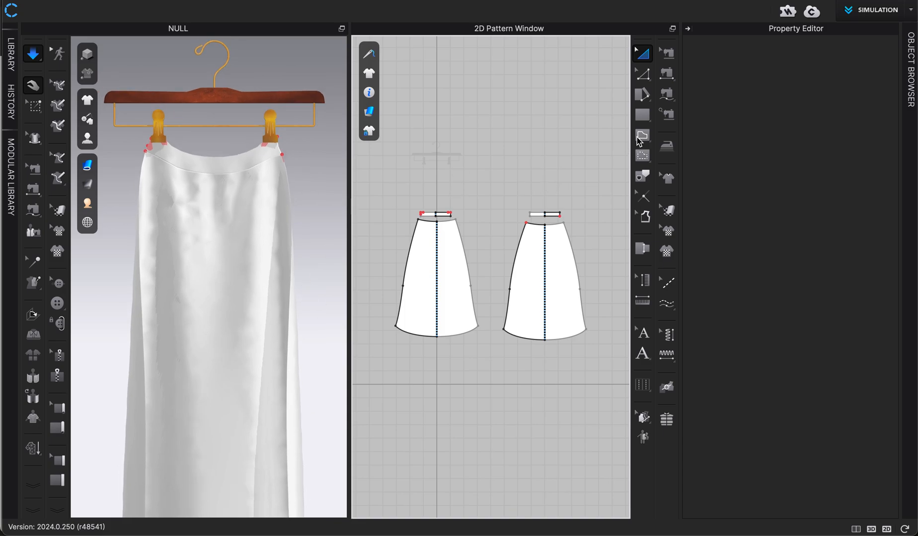
left_click(688, 29)
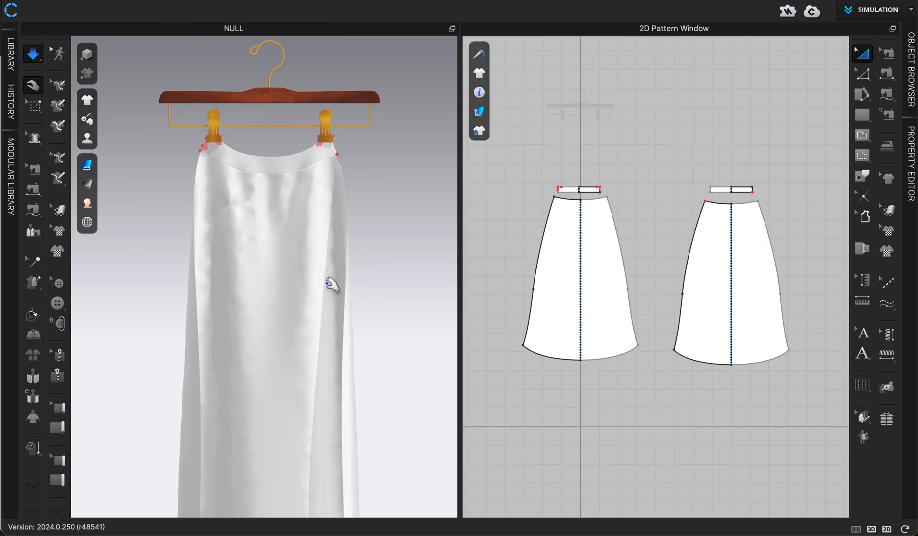
Box-select and pin a small group of mesh points just above the left side opening at the skirt's hem.
middle_click_drag(376, 314, 377, 123)
scroll(377, 217, "down", 2)
scroll(376, 168, "down", 2)
scroll(262, 313, "down", 4)
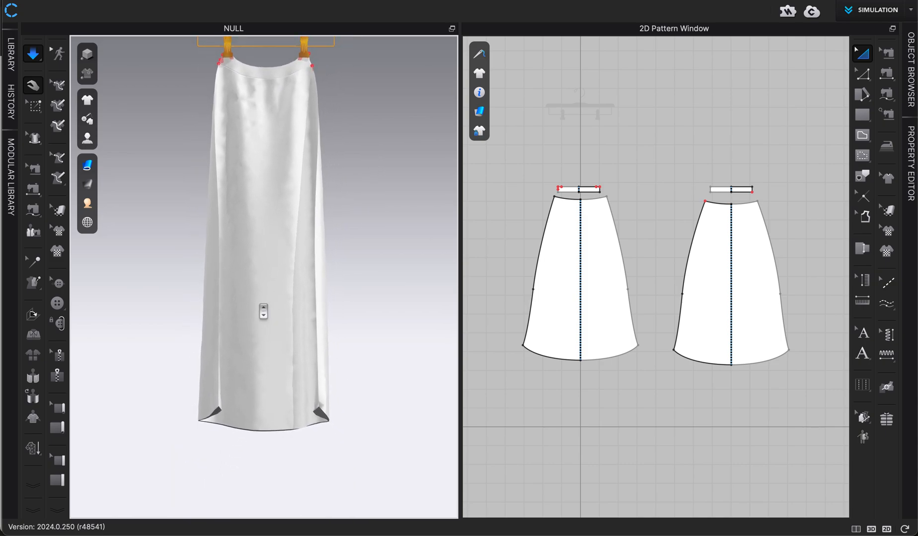
middle_click_drag(262, 313, 245, 363)
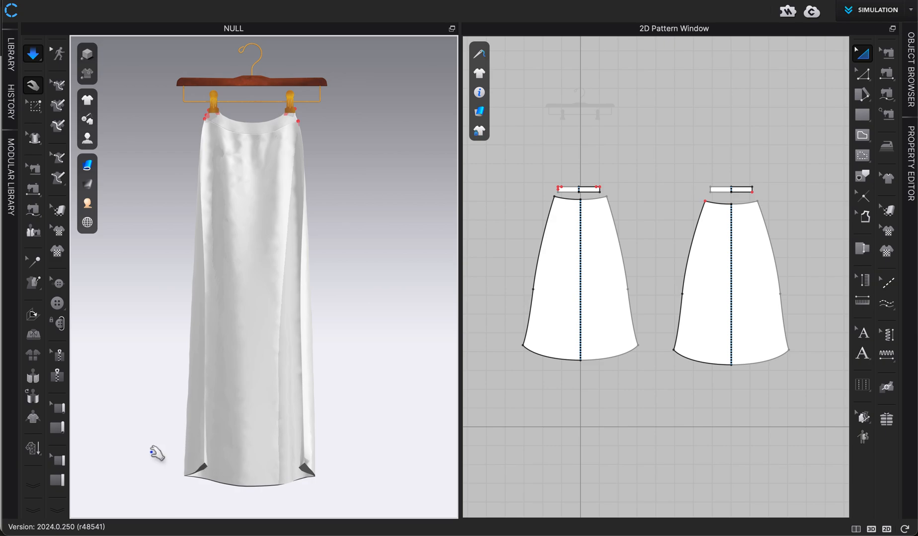
left_click(34, 105)
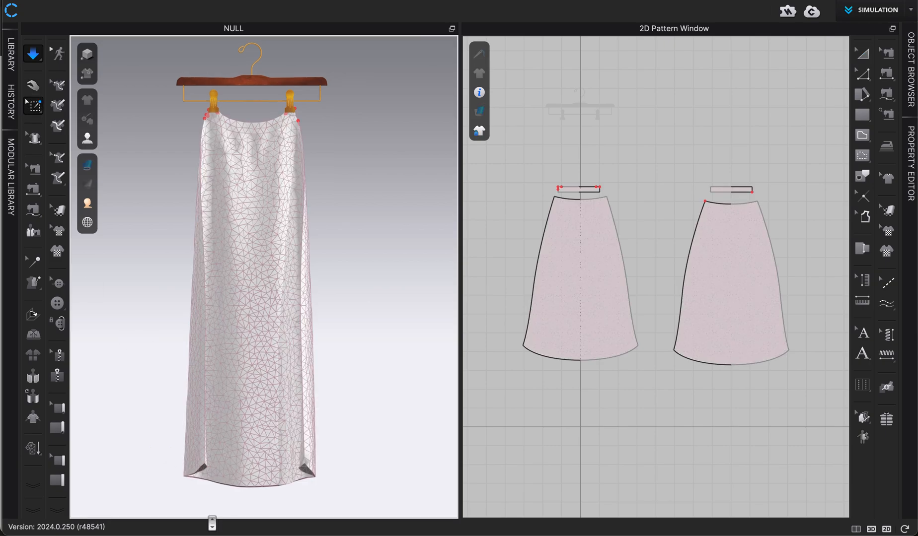
scroll(212, 516, "up", 3)
middle_click_drag(211, 477, 226, 352)
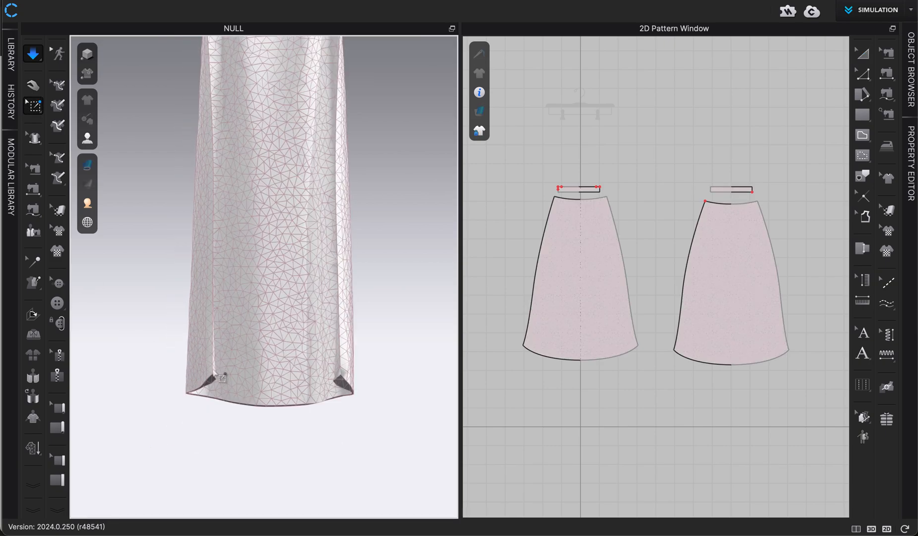
scroll(218, 377, "up", 2)
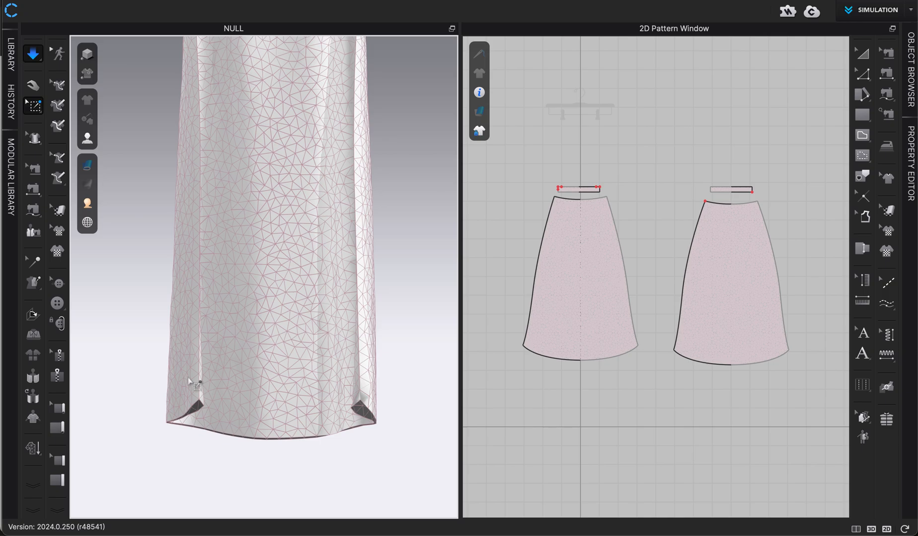
left_click_drag(183, 373, 200, 398)
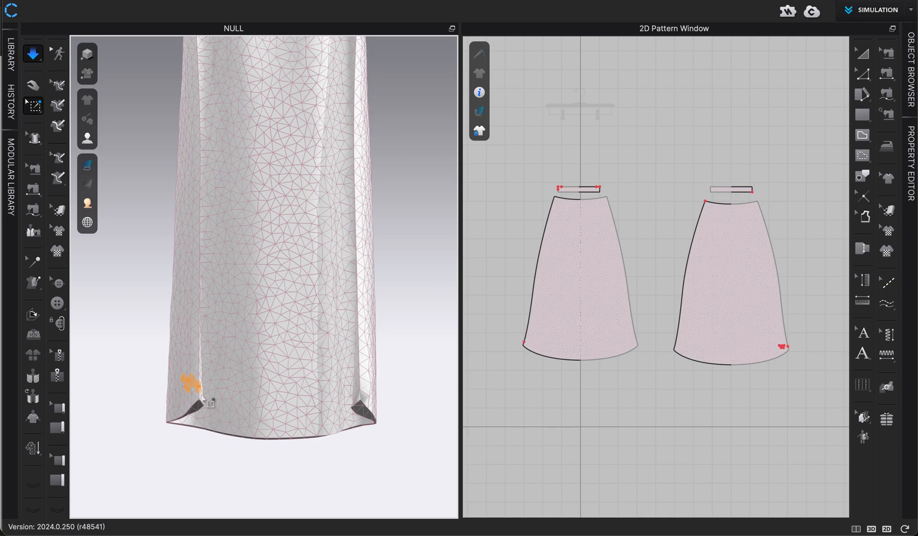
left_click(195, 385)
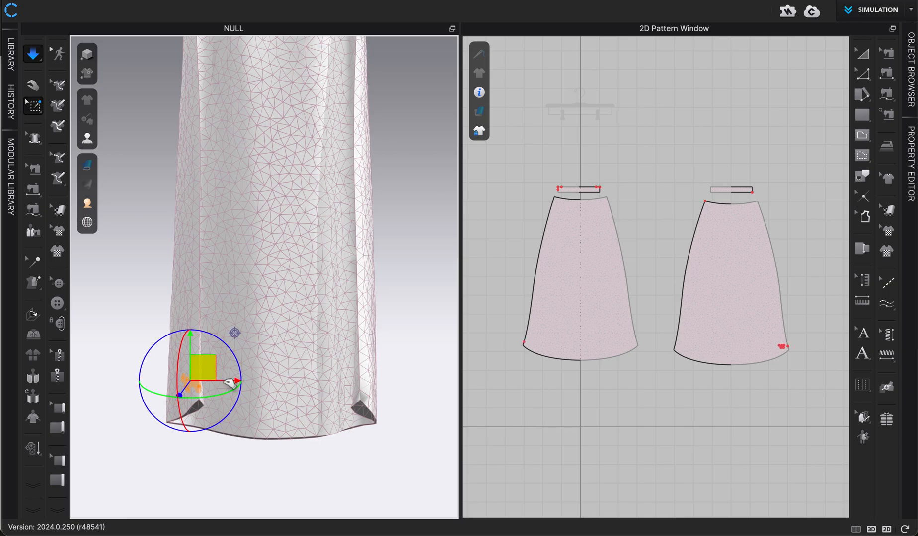
Pull the pinned mesh points outward at the left hem and adjust their position from a side view to flare the skirt.
left_click_drag(224, 380, 148, 378)
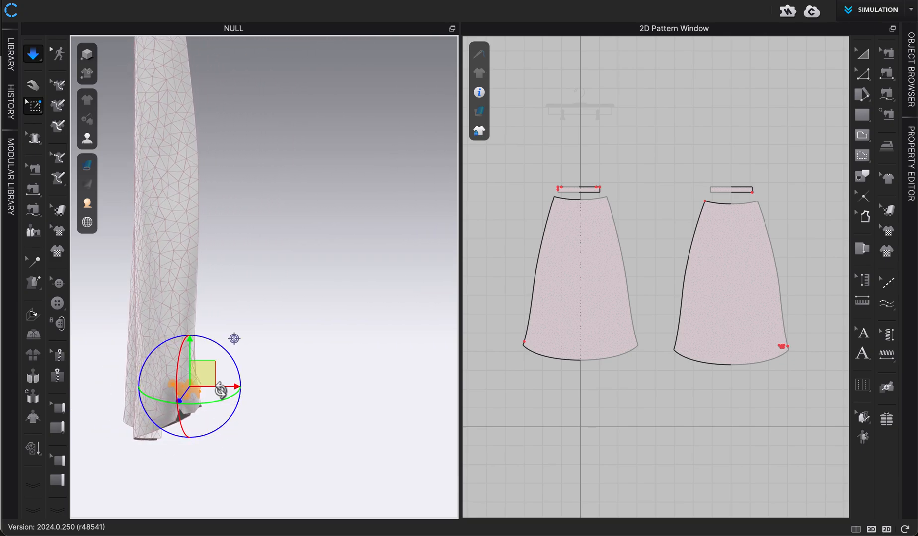
left_click_drag(225, 386, 123, 398)
key("2")
scroll(190, 466, "up", 4)
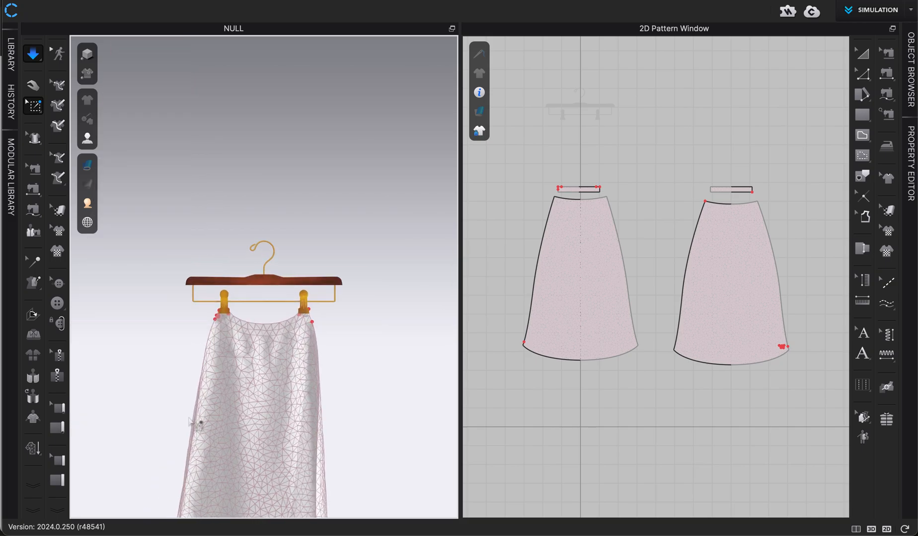
middle_click_drag(189, 420, 190, 191)
scroll(199, 350, "up", 4)
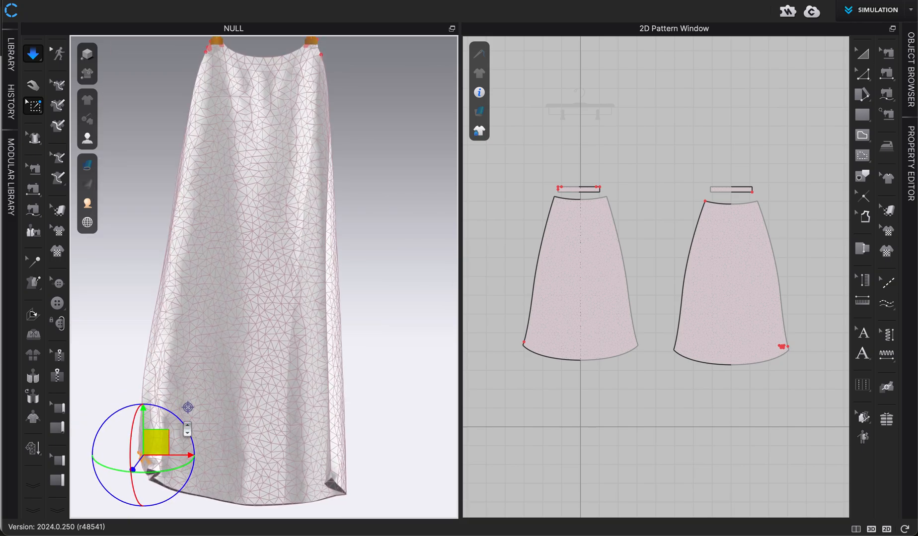
Reposition the pinned mesh points at the skirt's left hem from the front, then shift them from a side view.
middle_click_drag(171, 342, 217, 211)
left_click_drag(183, 343, 171, 343)
left_click(172, 419)
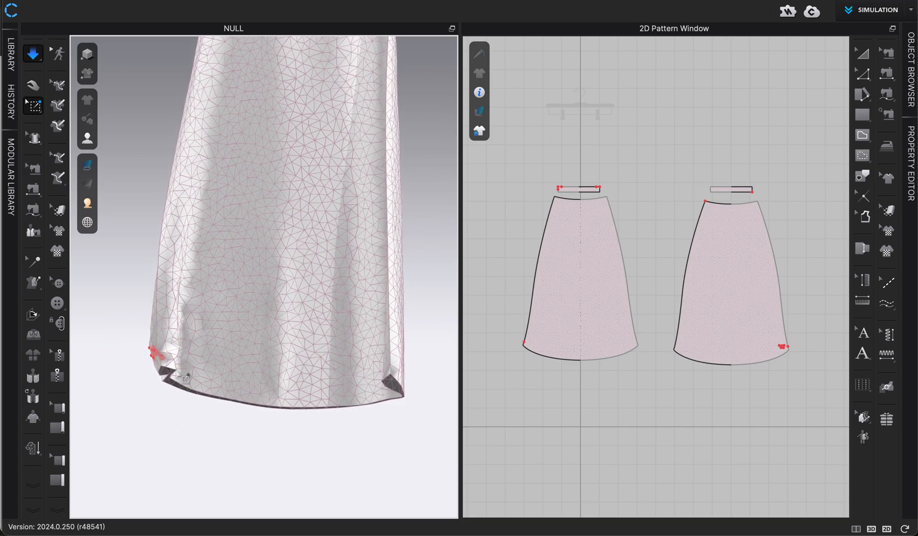
scroll(180, 377, "up", 2)
scroll(180, 378, "up", 3)
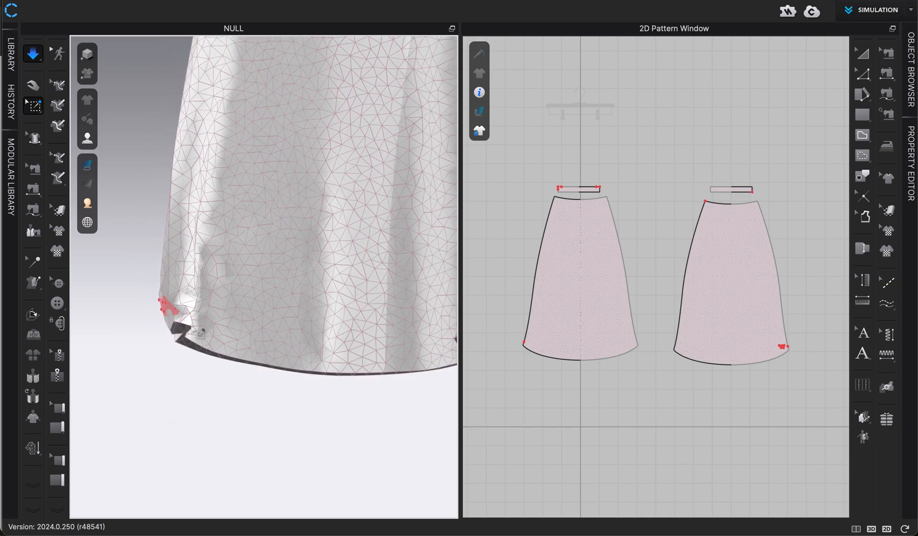
left_click(169, 312)
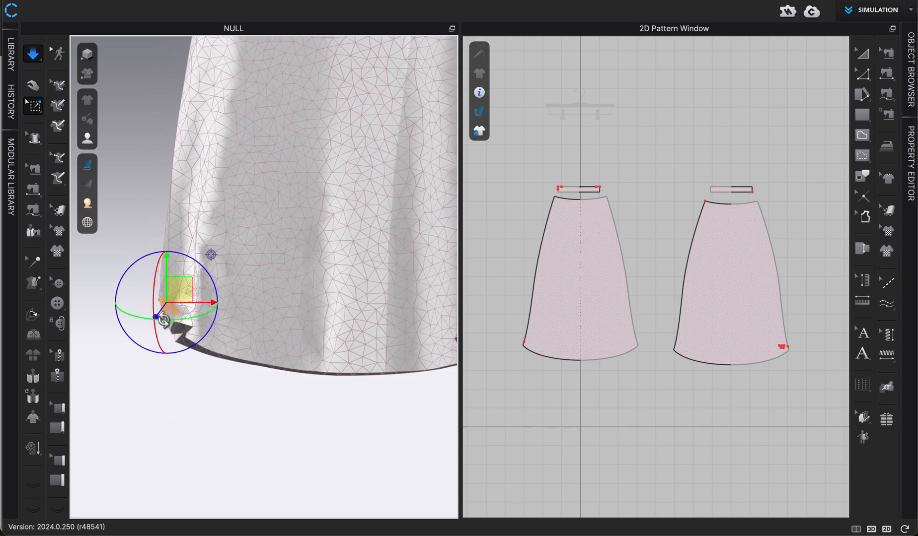
left_click_drag(161, 312, 173, 279)
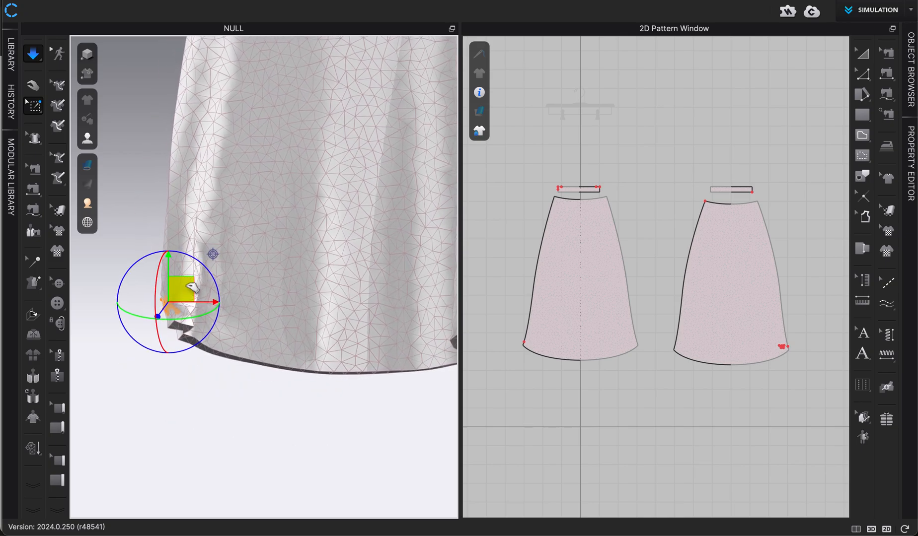
right_click_drag(169, 349, 264, 354)
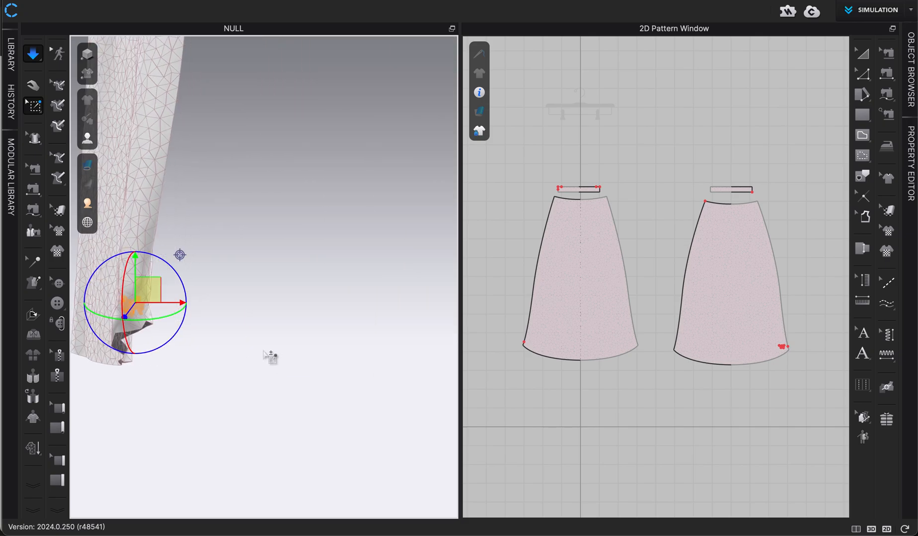
left_click_drag(147, 294, 132, 290)
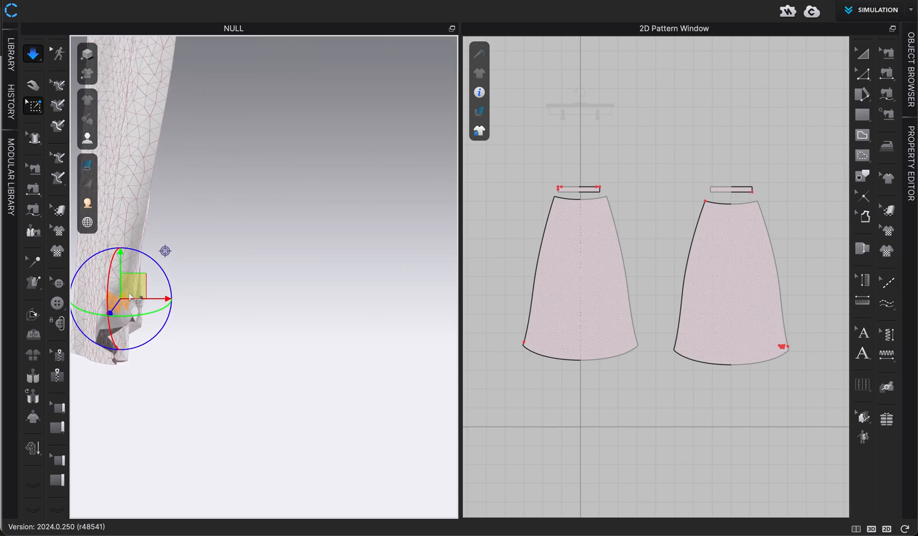
Remove the pins at the left hem so the fabric falls free, and stop the simulation.
key("2")
scroll(213, 377, "up", 5)
middle_click_drag(188, 384, 197, 141)
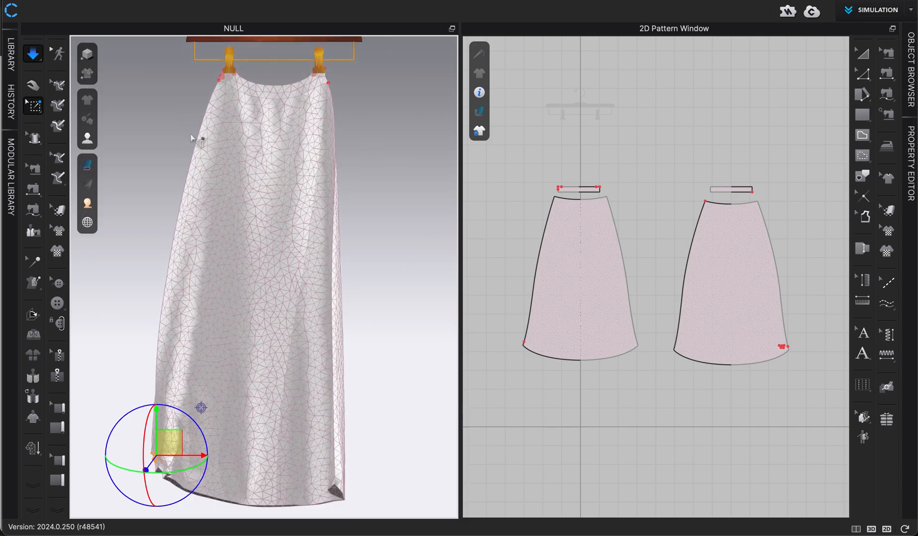
scroll(195, 141, "up", 3)
middle_click_drag(215, 260, 205, 58)
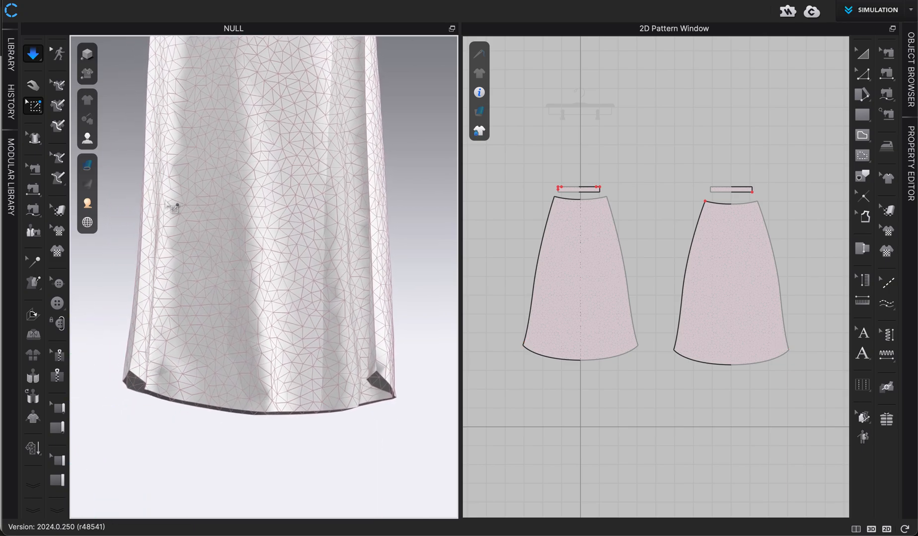
key("space")
Pin the mesh points at the front piece's left hem corner and pull them outward with the simulation running.
scroll(176, 323, "up", 5)
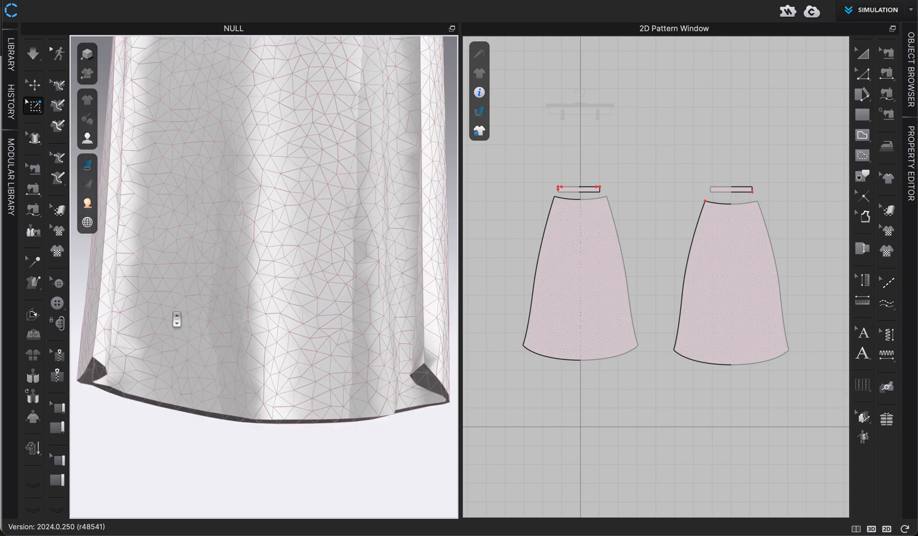
scroll(151, 338, "up", 2)
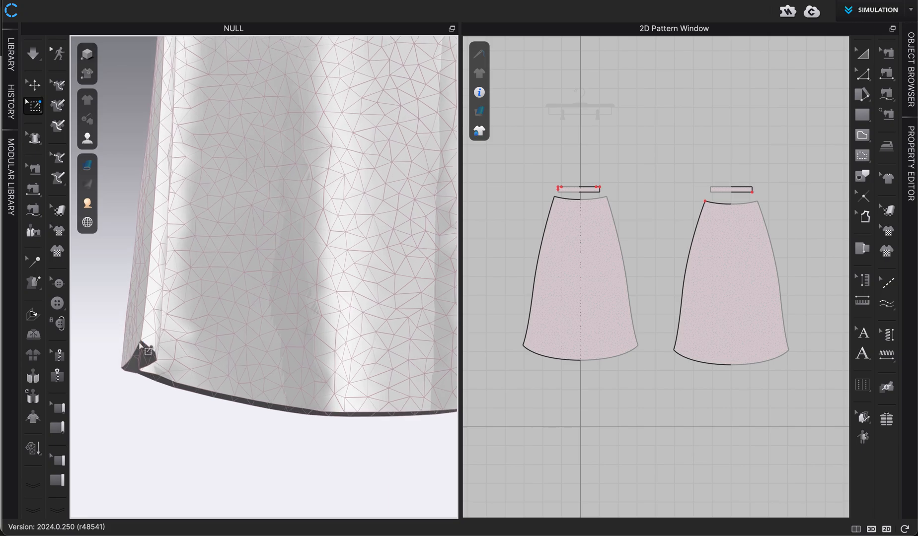
scroll(142, 345, "up", 4)
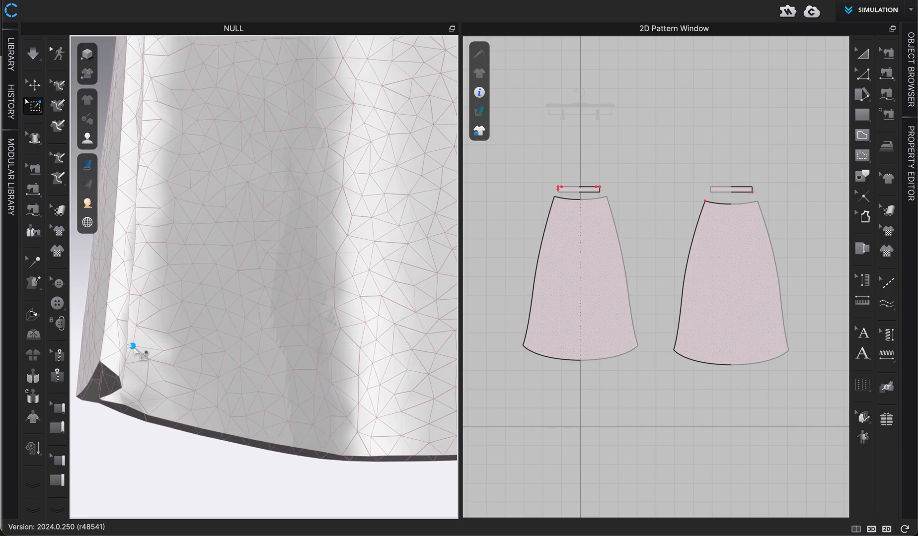
middle_click_drag(134, 347, 178, 343)
left_click(149, 359)
key("q")
key("space")
left_click_drag(150, 358, 80, 354)
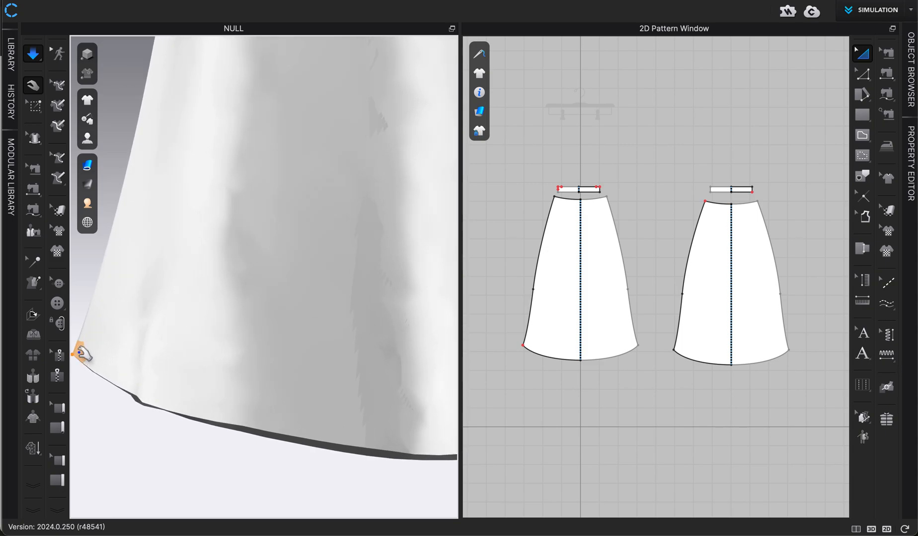
Move the pinned hem corner backward from a side view, then inward from the back view.
scroll(84, 360, "down", 2)
scroll(84, 360, "down", 2)
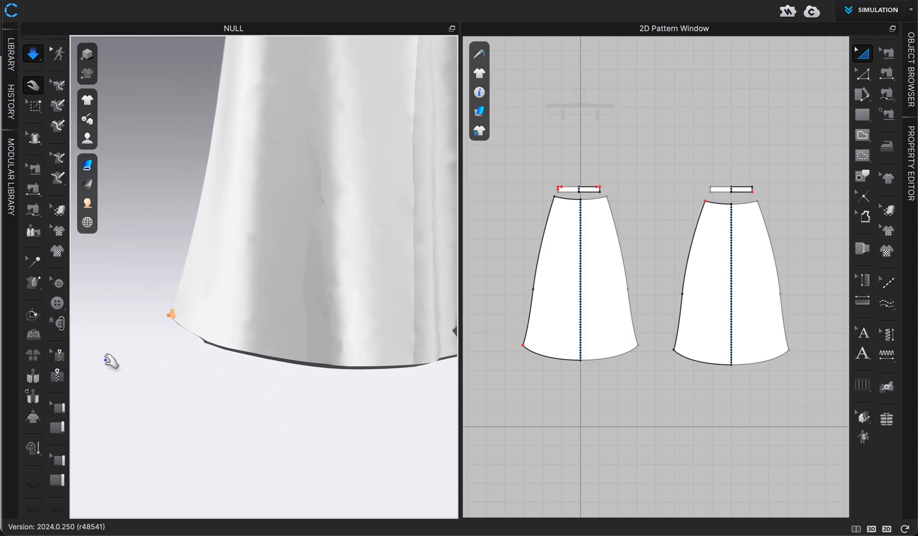
scroll(107, 436, "down", 3)
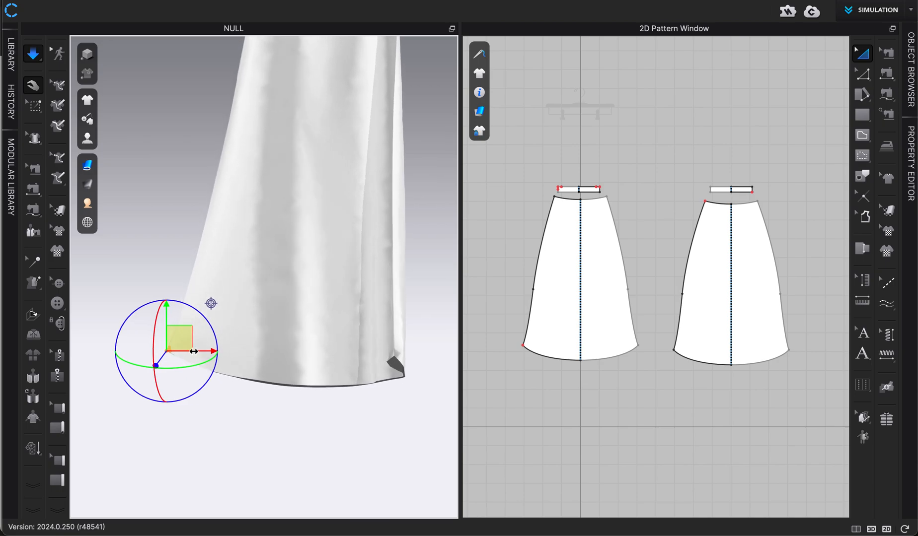
key("2")
middle_click_drag(258, 426, 277, 232)
right_click_drag(224, 392, 296, 389)
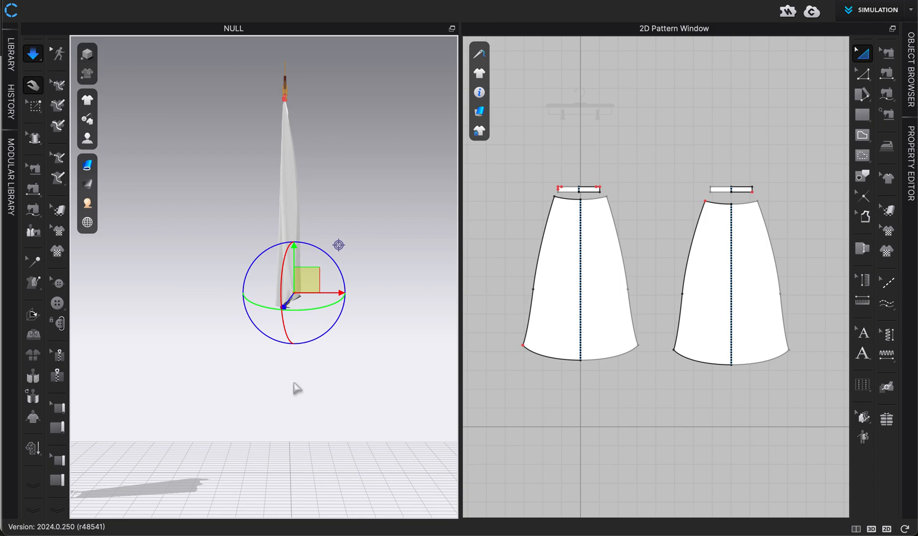
left_click_drag(329, 293, 294, 293)
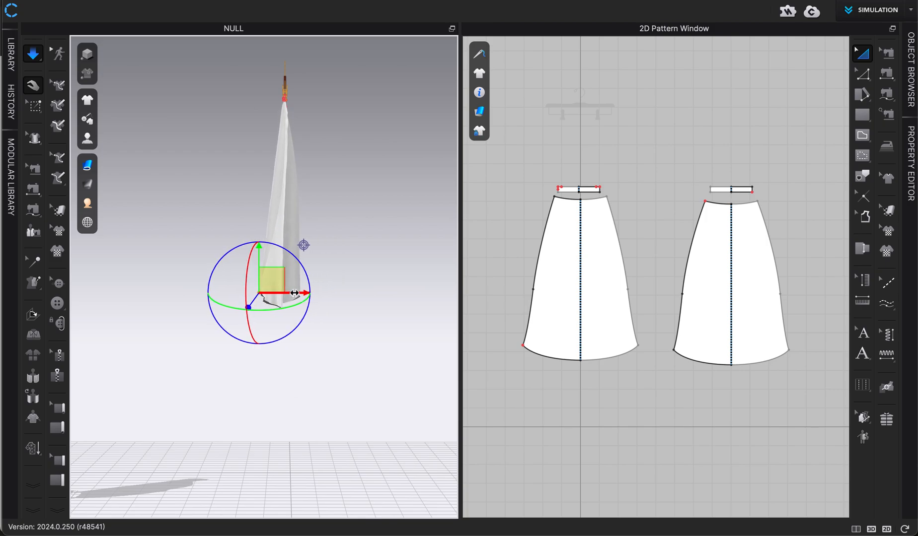
right_click_drag(295, 367, 365, 378)
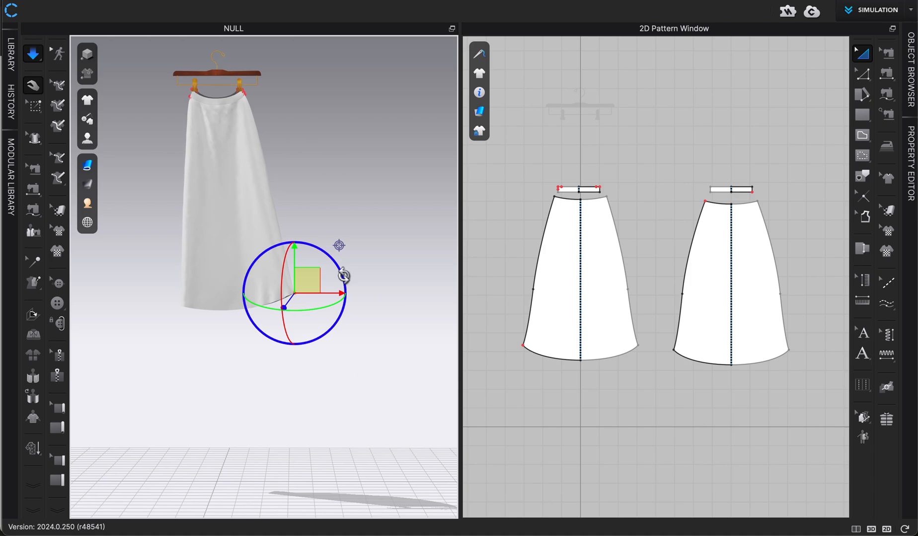
left_click_drag(335, 293, 284, 304)
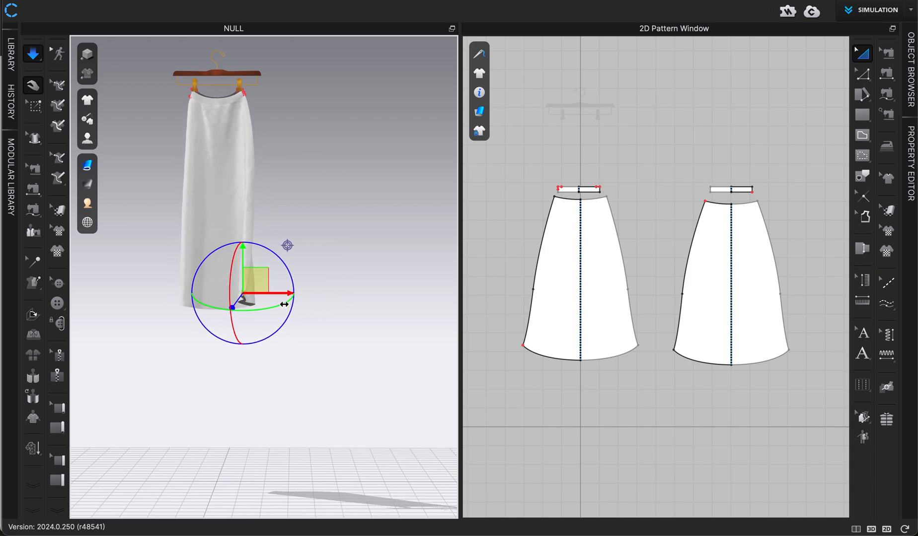
Pull the pinned hem corner slightly outward from the front view, then remove its pins.
key("2")
scroll(295, 386, "up", 5)
middle_click_drag(305, 388, 307, 112)
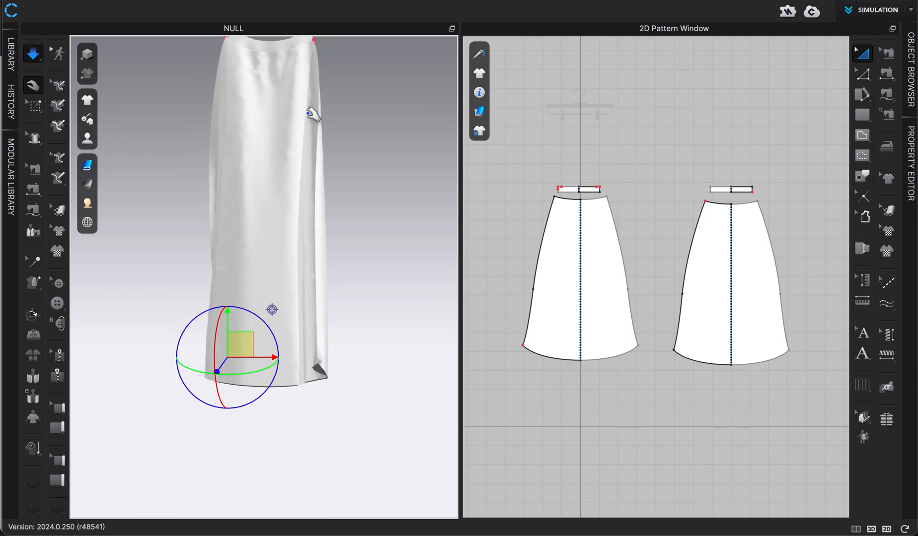
left_click_drag(270, 359, 252, 363)
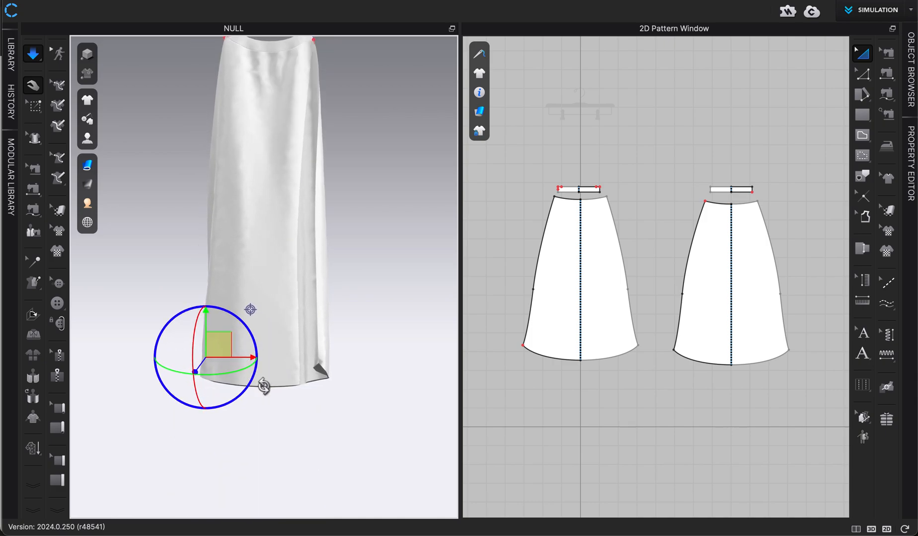
left_click(283, 408)
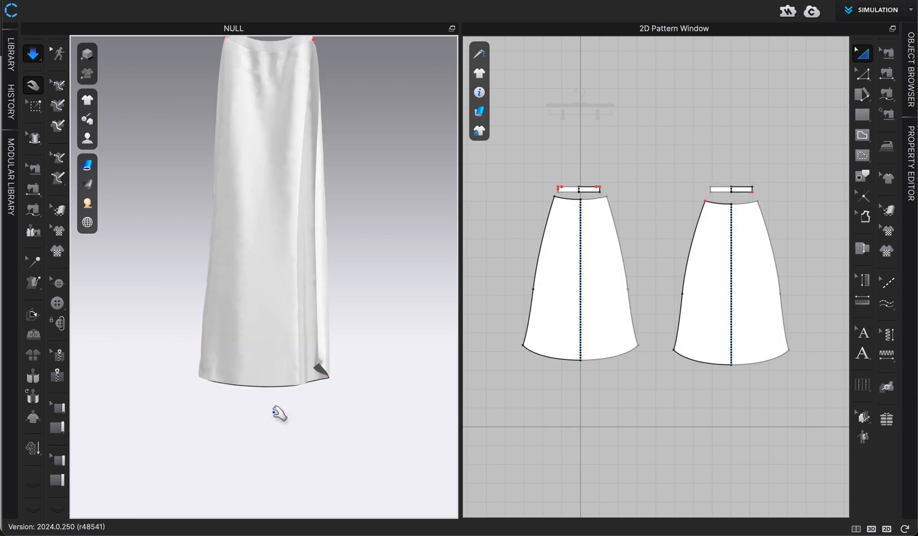
Nudge the front piece's hem from behind, let the skirt settle in front view and stop the simulation.
right_click_drag(279, 413, 423, 428)
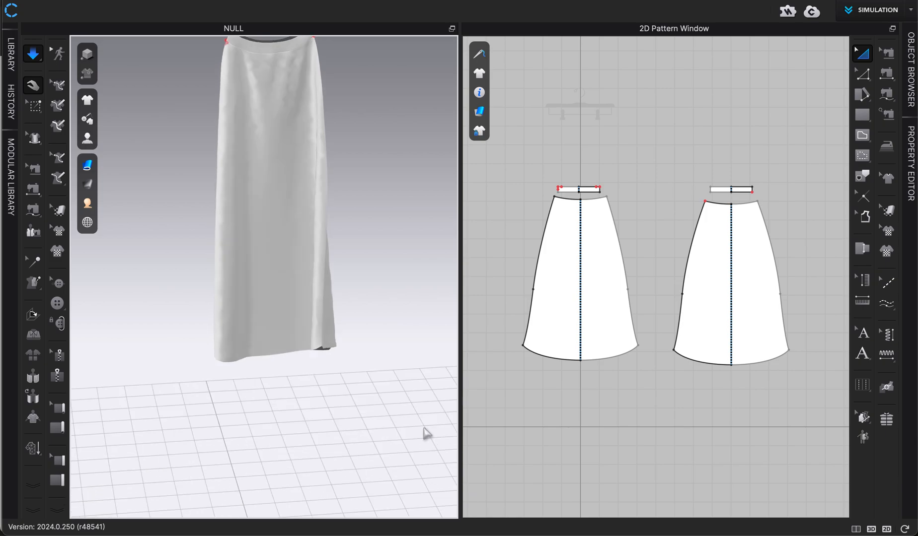
left_click(326, 341)
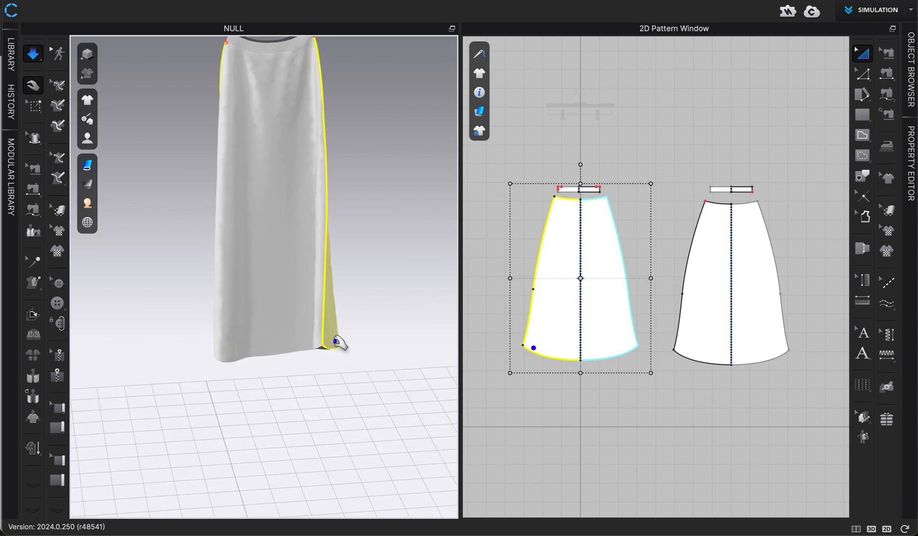
left_click(391, 352)
key("2")
scroll(329, 478, "up", 3)
middle_click_drag(329, 478, 319, 324)
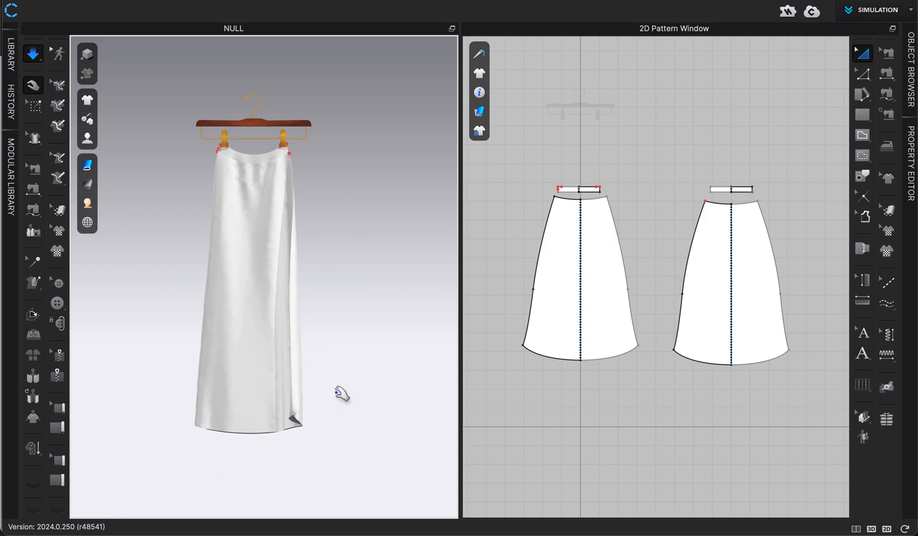
key("w")
key("q")
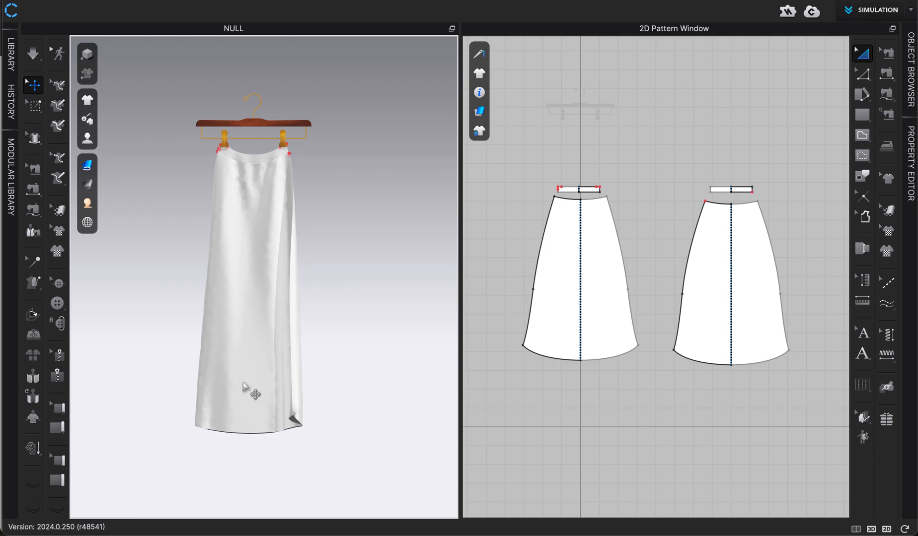
Select the front waistband and front skirt pieces, set their simulation Layer to 1 and clear the selection.
scroll(267, 364, "up", 2)
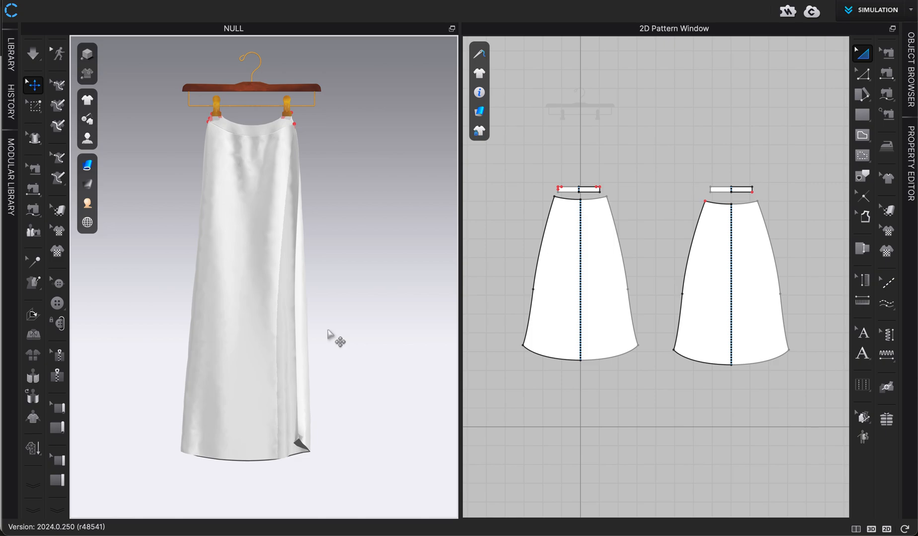
right_click_drag(364, 338, 308, 338)
key("2")
scroll(313, 342, "up", 2)
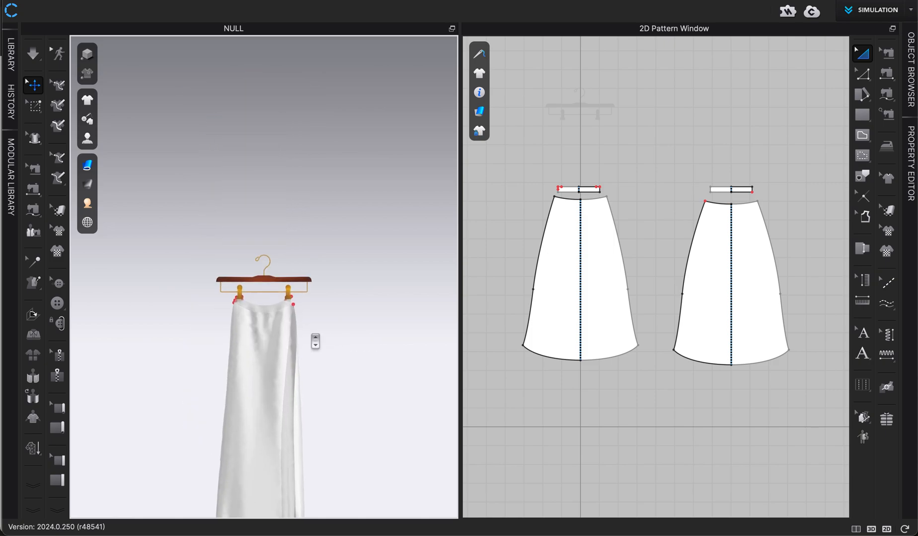
middle_click_drag(325, 339, 332, 215)
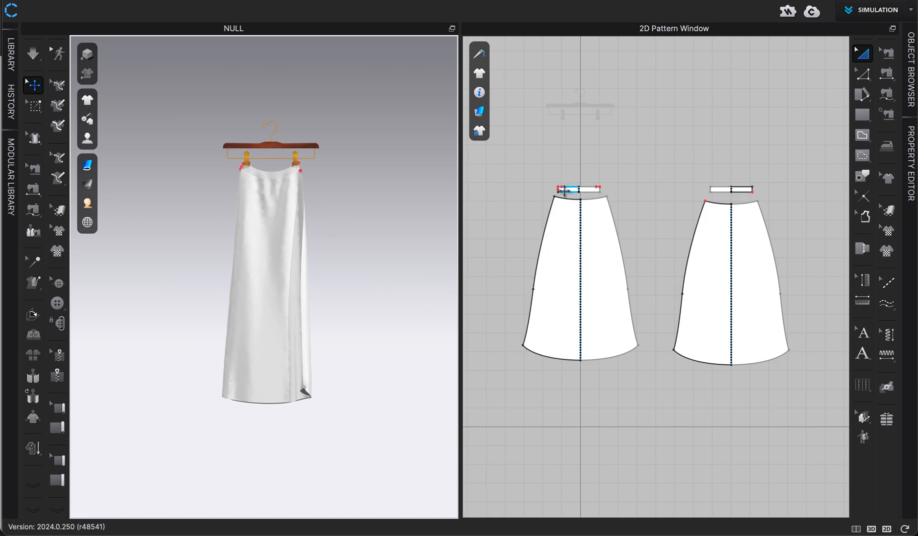
left_click(565, 249)
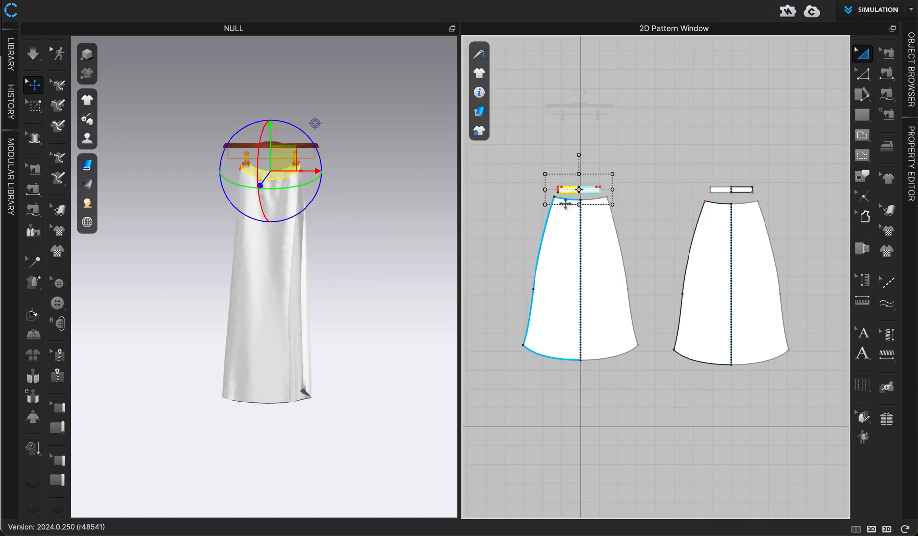
left_click(912, 183)
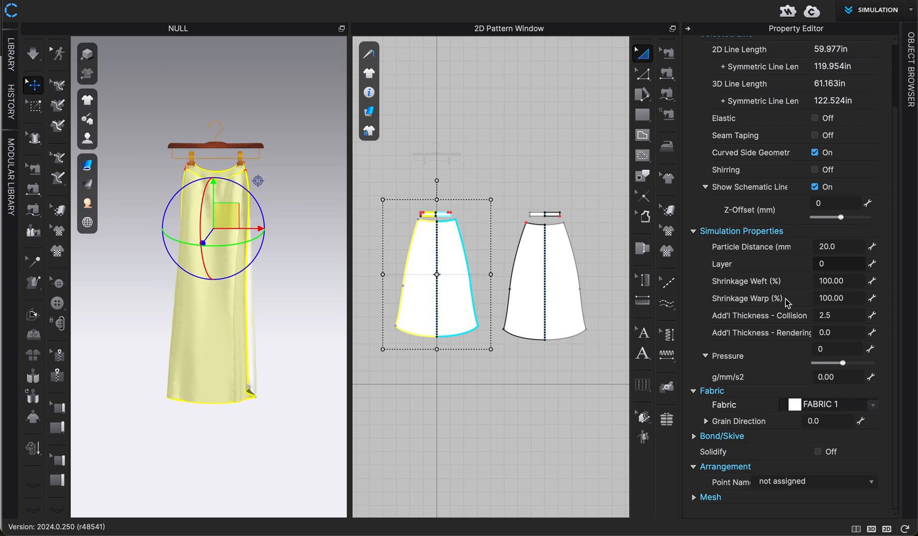
left_click(826, 263)
type("1")
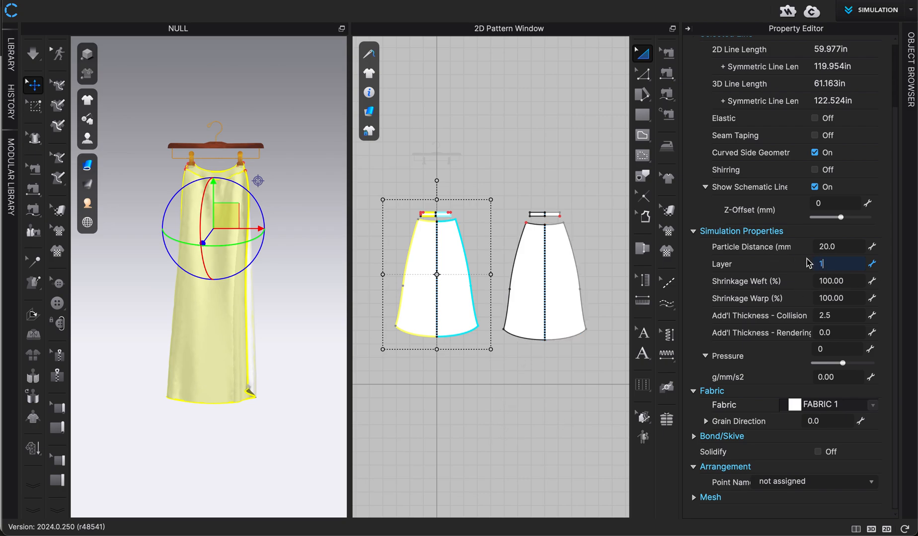
left_click(497, 406)
Run the simulation with the layered front pieces, stop it and check how the skirt hangs.
key("space")
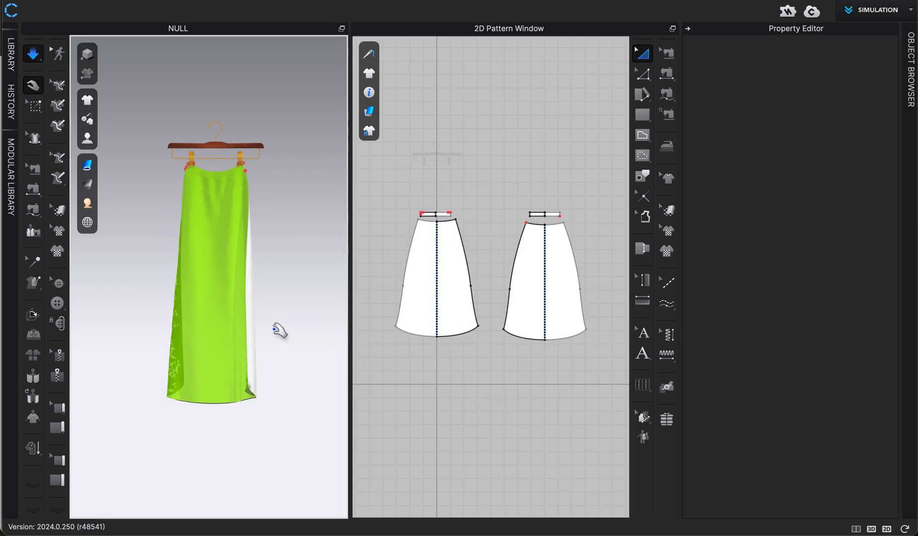
key("space")
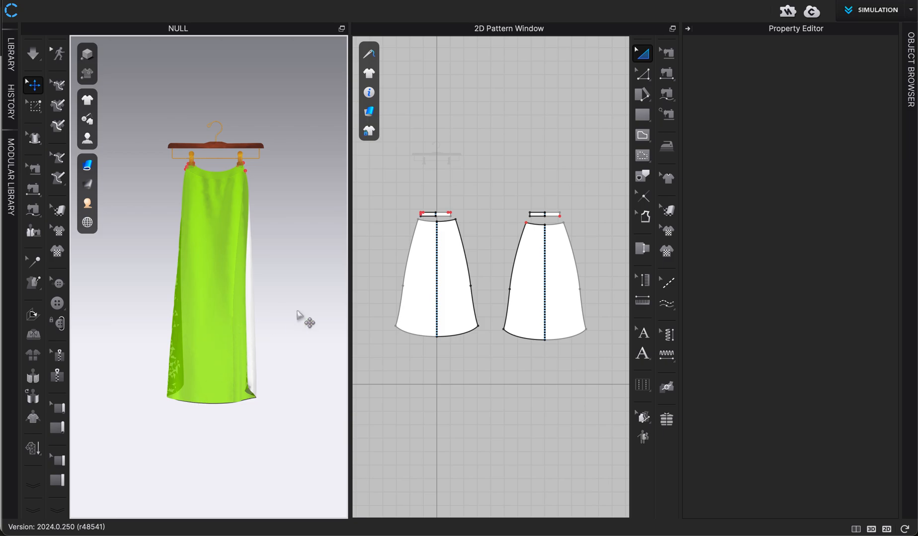
mouse_move(279, 334)
right_mouse_down()
mouse_move(189, 348)
mouse_move(285, 340)
right_mouse_up()
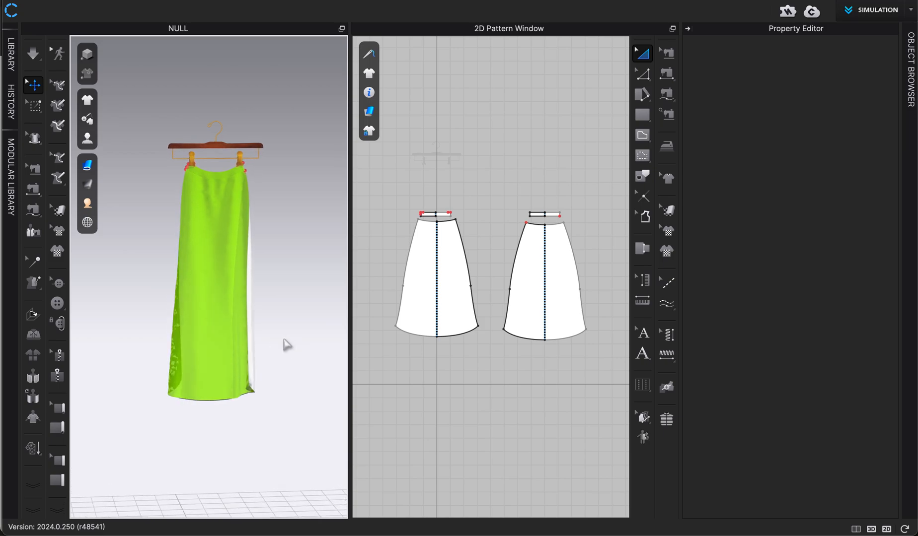
key("2")
scroll(285, 340, "up", 1)
middle_click_drag(293, 353, 298, 238)
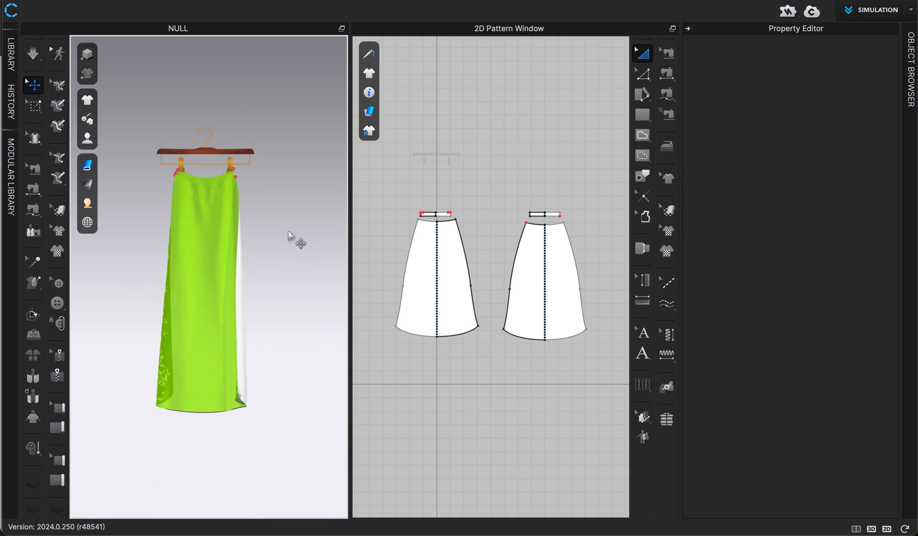
Return the Layer of the front waistband and front skirt pieces to 0 and clear the selection.
left_click(472, 232)
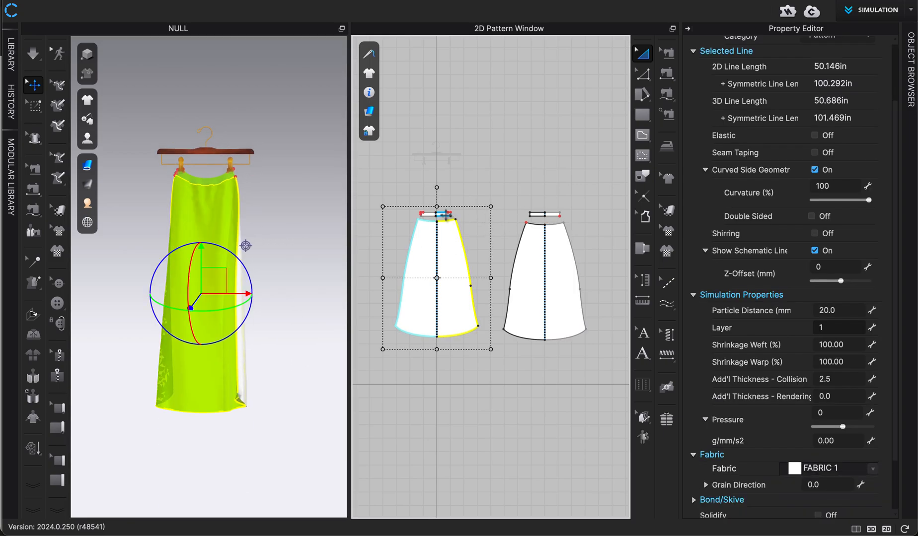
left_click(825, 327)
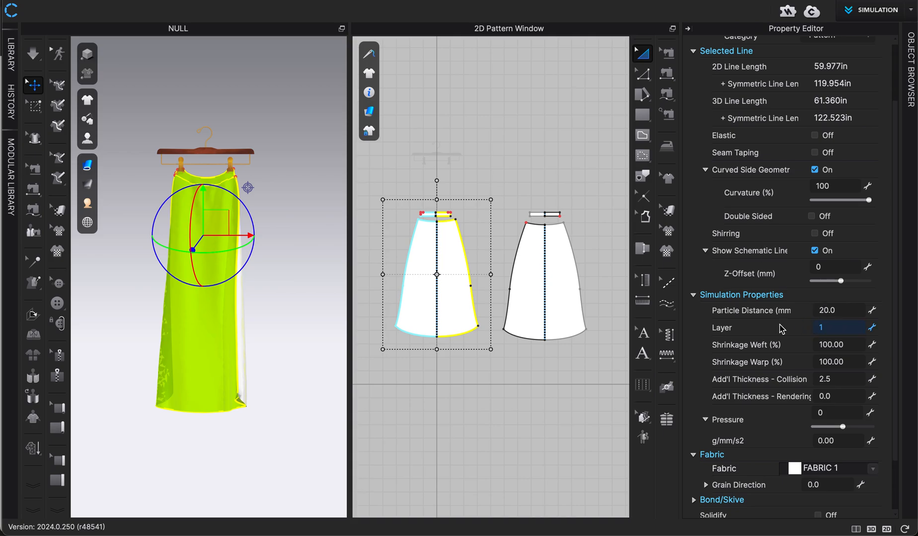
double_click(826, 327)
type("0")
key("Return")
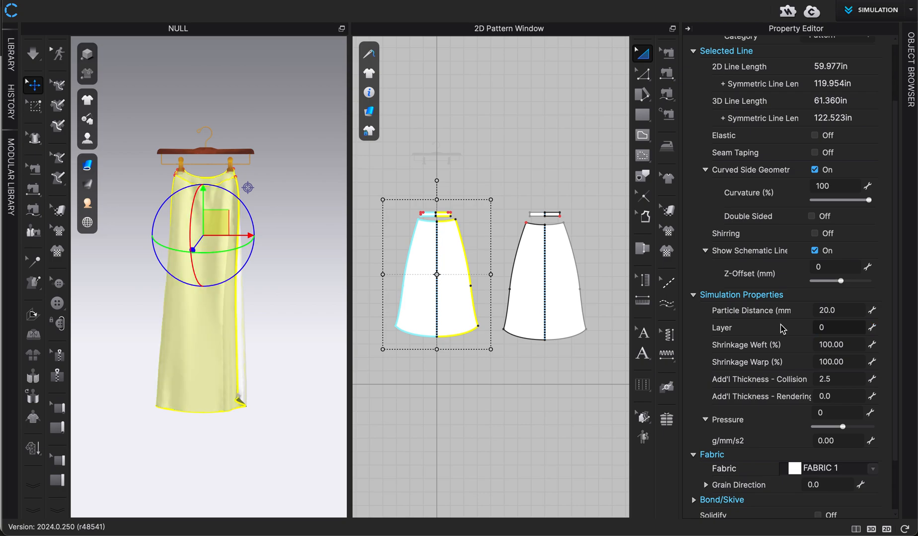
left_click(491, 404)
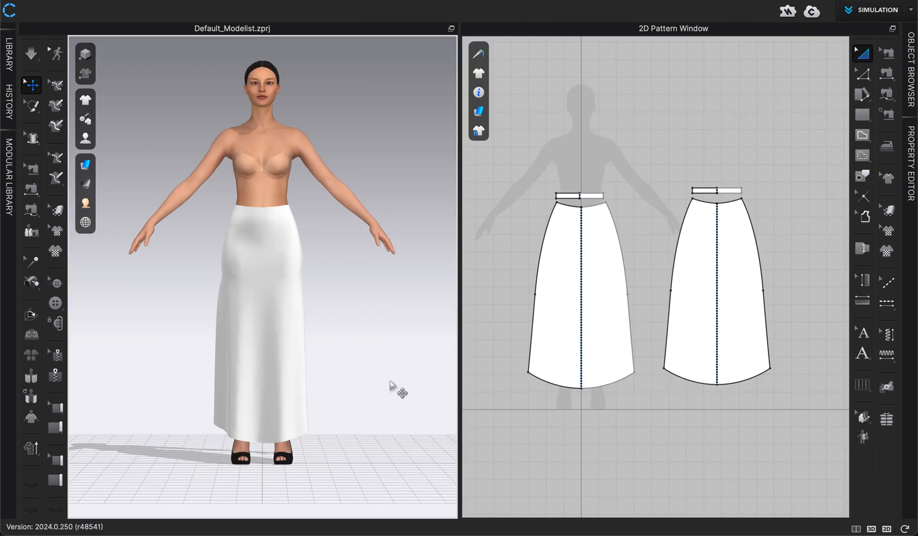